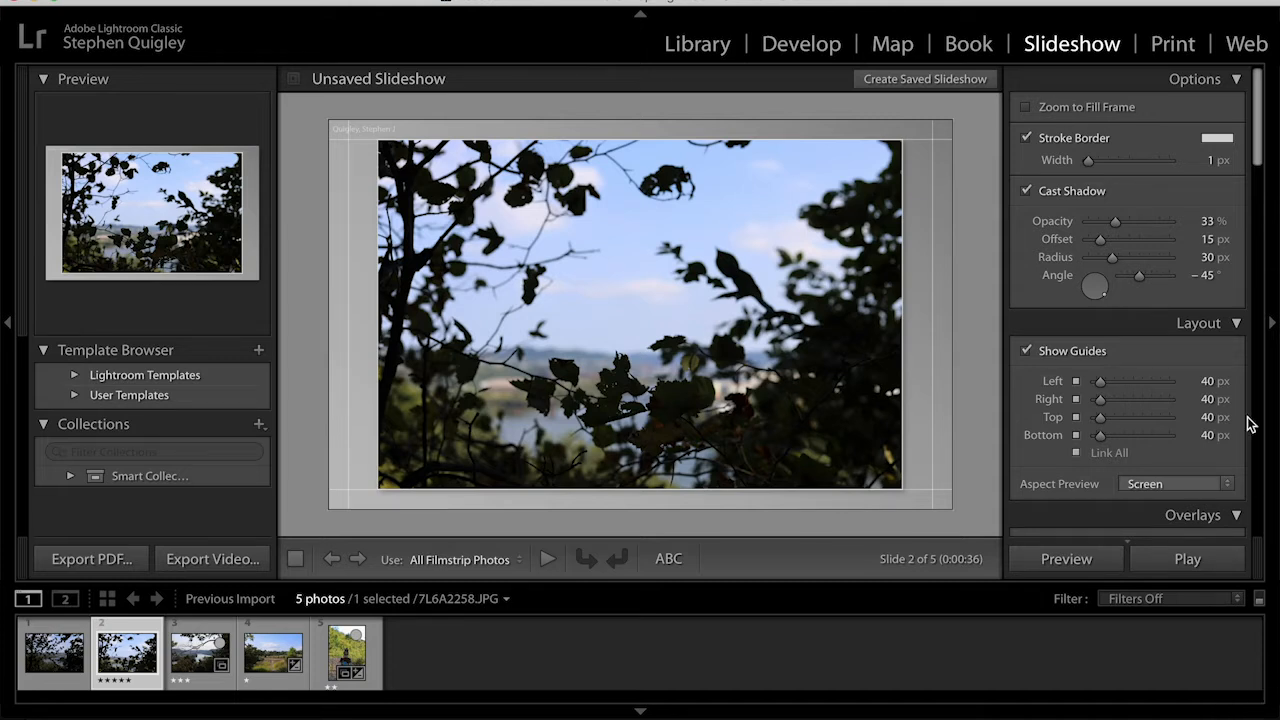
- Switch to the Library and review the first three photos in the filmstrip
{"action": "left_click", "coordinate": [716, 46]}
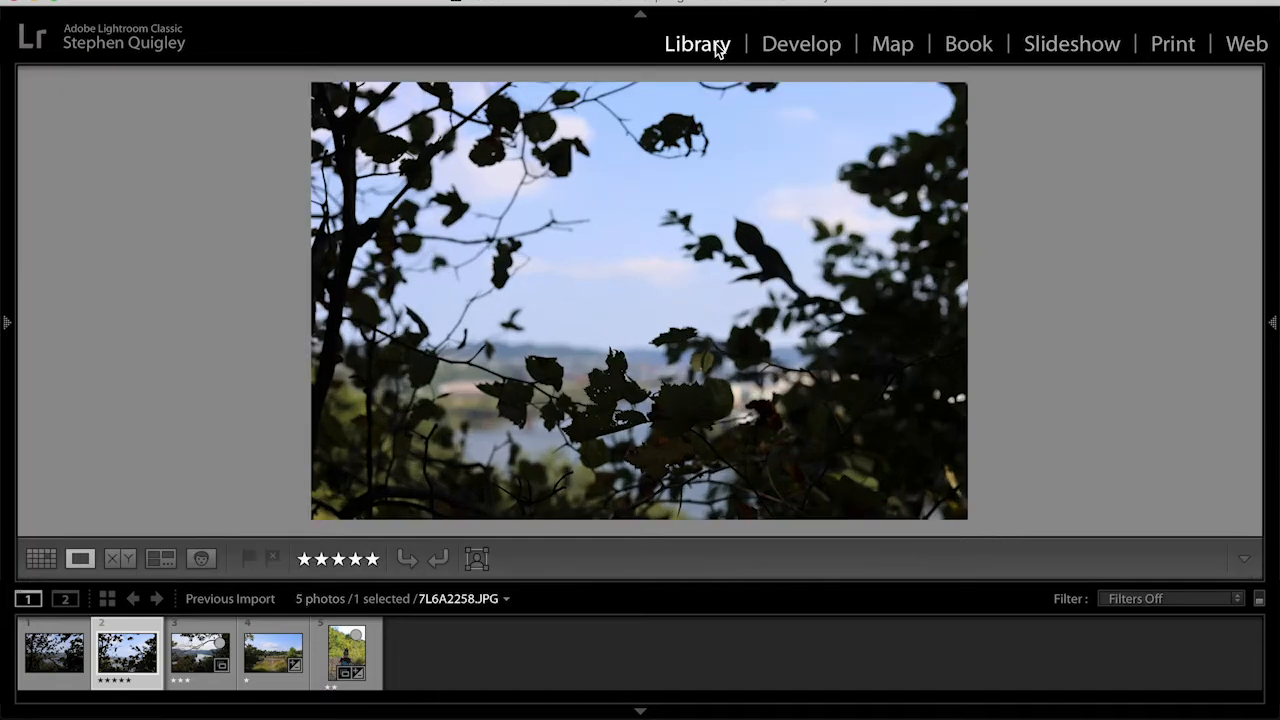
{"action": "left_click", "coordinate": [48, 664]}
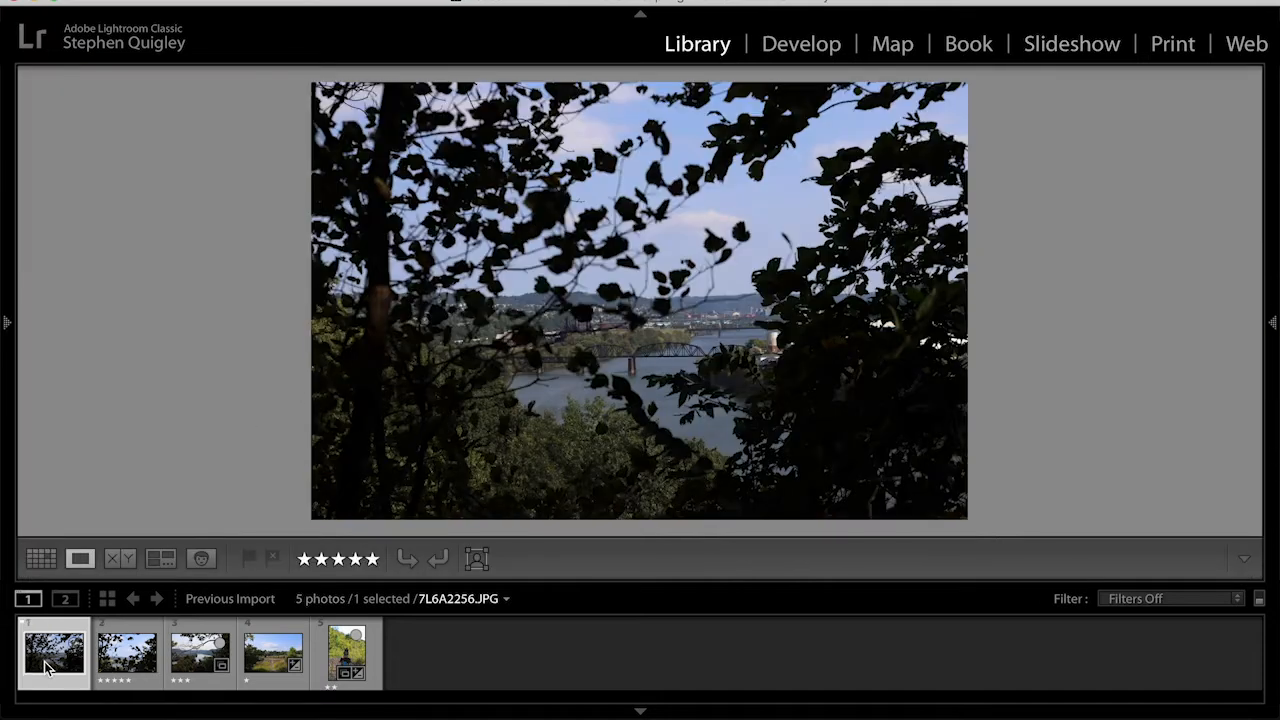
{"action": "left_click", "coordinate": [130, 660]}
{"action": "left_click", "coordinate": [195, 655]}
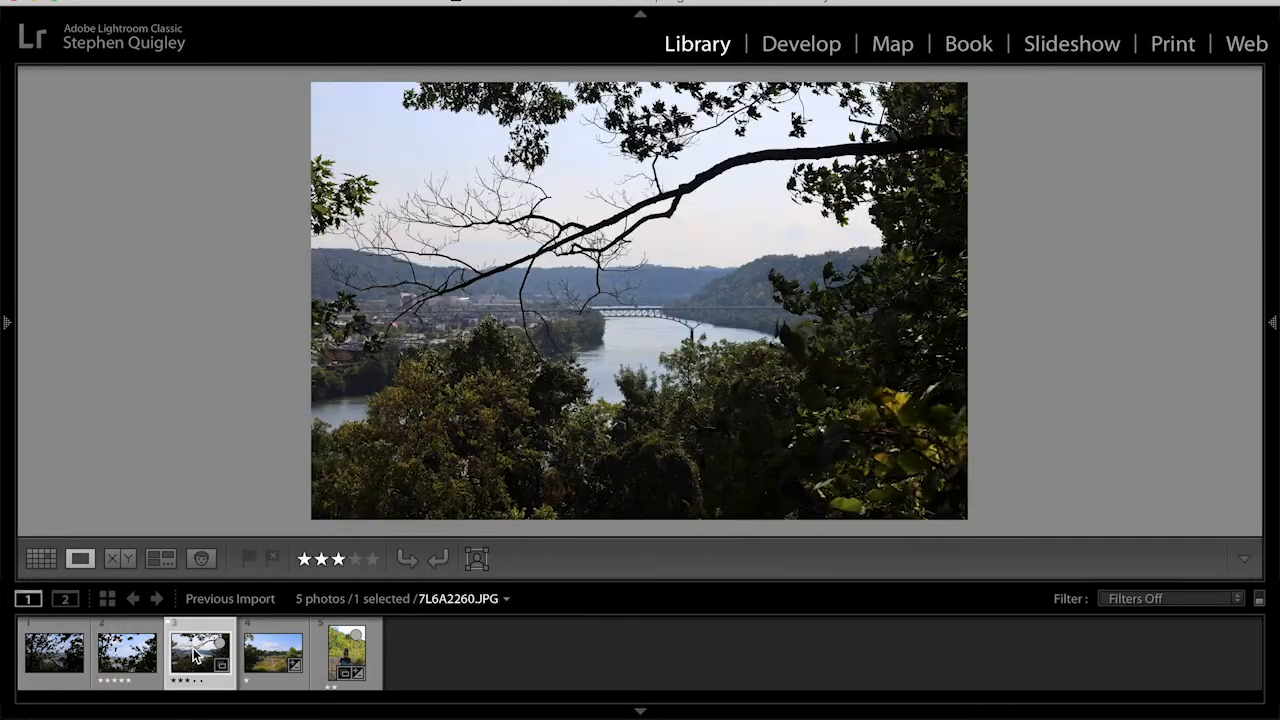
- Rate the second photo four stars and continue browsing the following photos
{"action": "left_click", "coordinate": [140, 660]}
{"action": "left_click", "coordinate": [355, 558]}
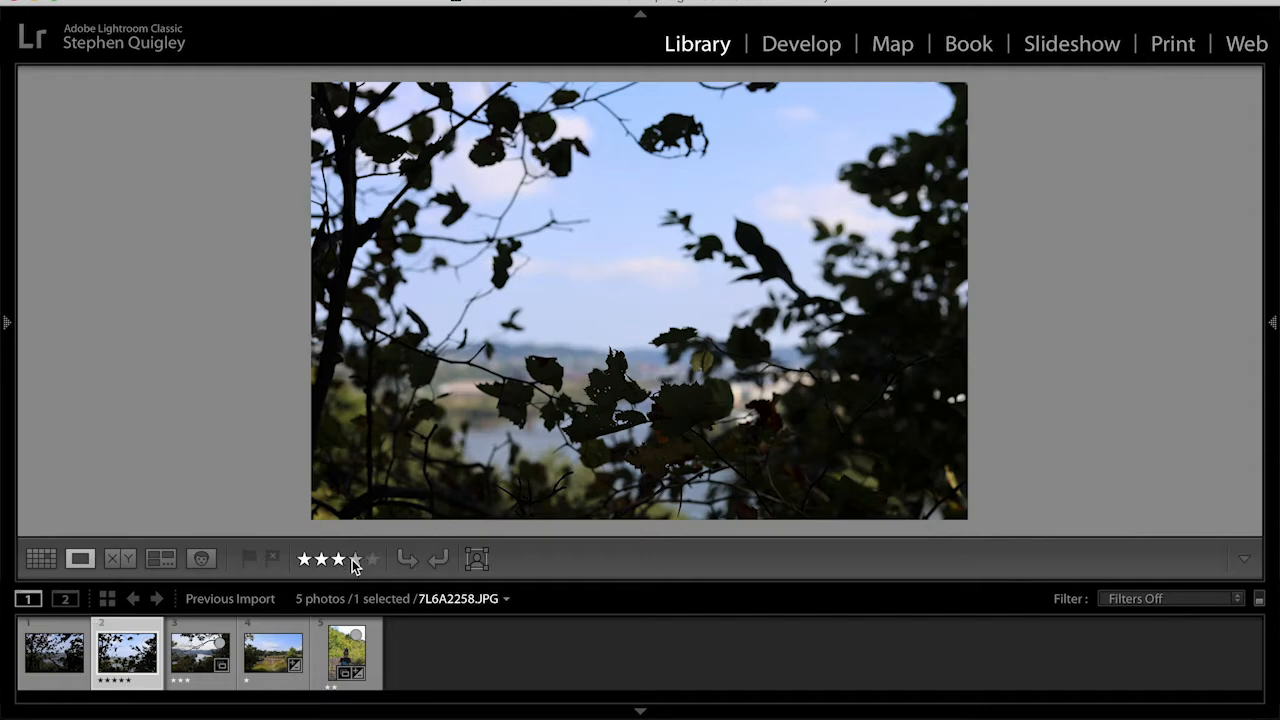
{"action": "left_click", "coordinate": [204, 662]}
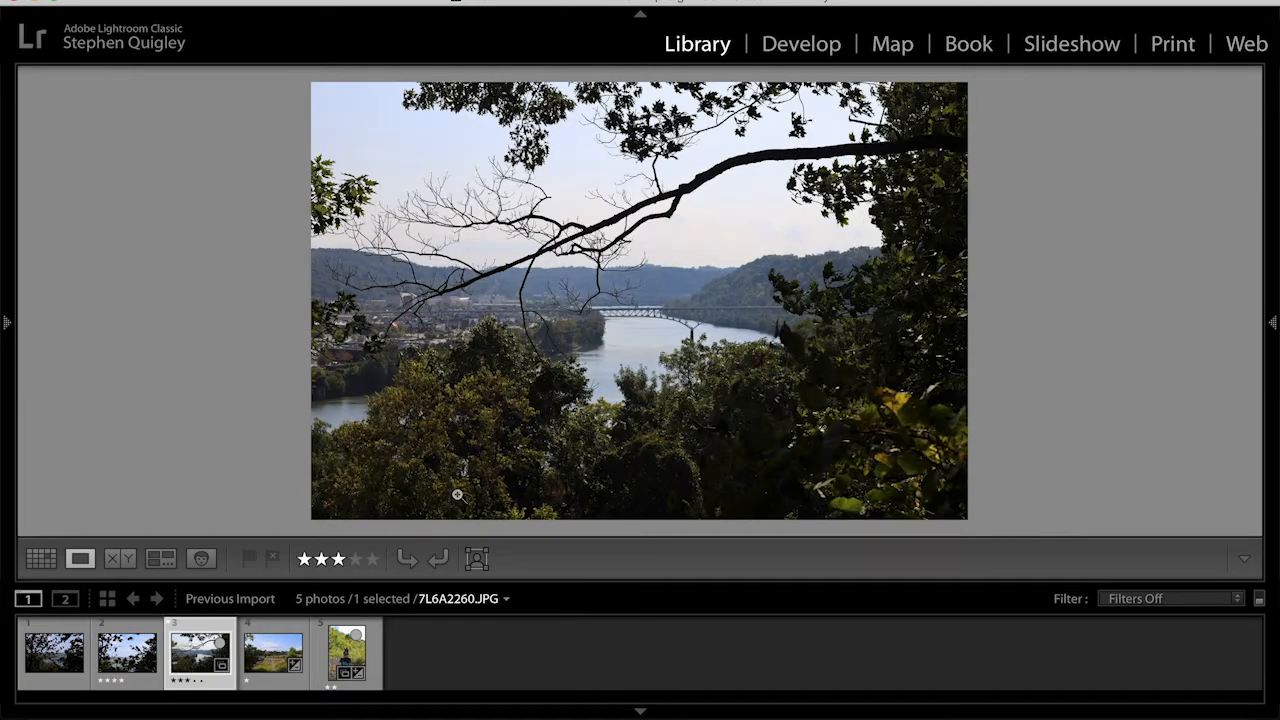
{"action": "left_click", "coordinate": [270, 662]}
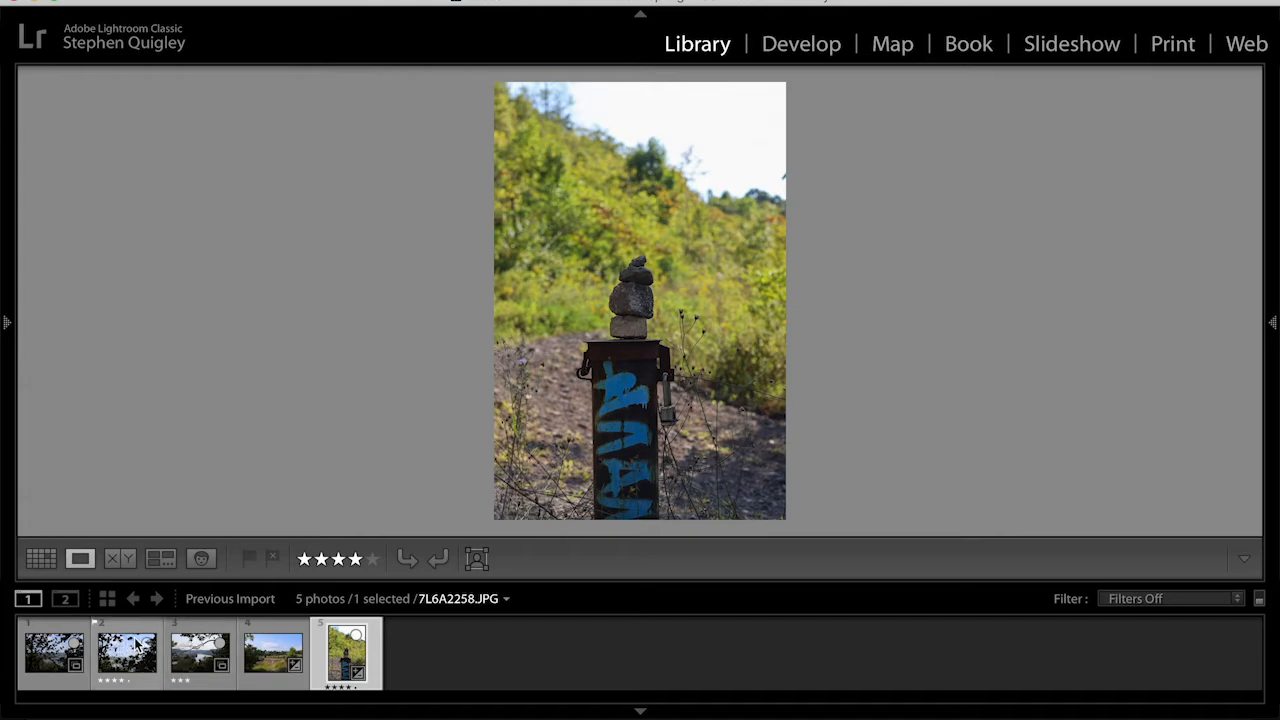
- Open the fifth photo in Develop and scroll through the adjustment panels
{"action": "left_click", "coordinate": [808, 54]}
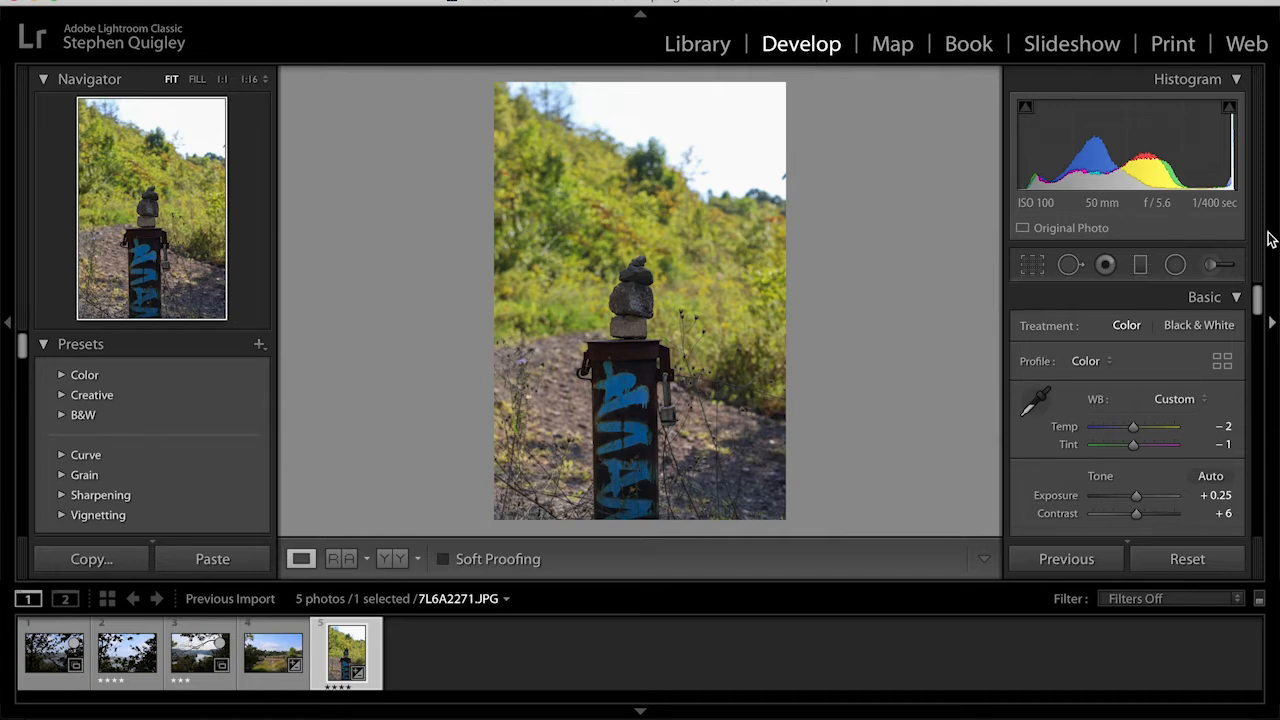
{"action": "scroll", "coordinate": [1123, 434], "scroll_direction": "down", "scroll_amount": 15}
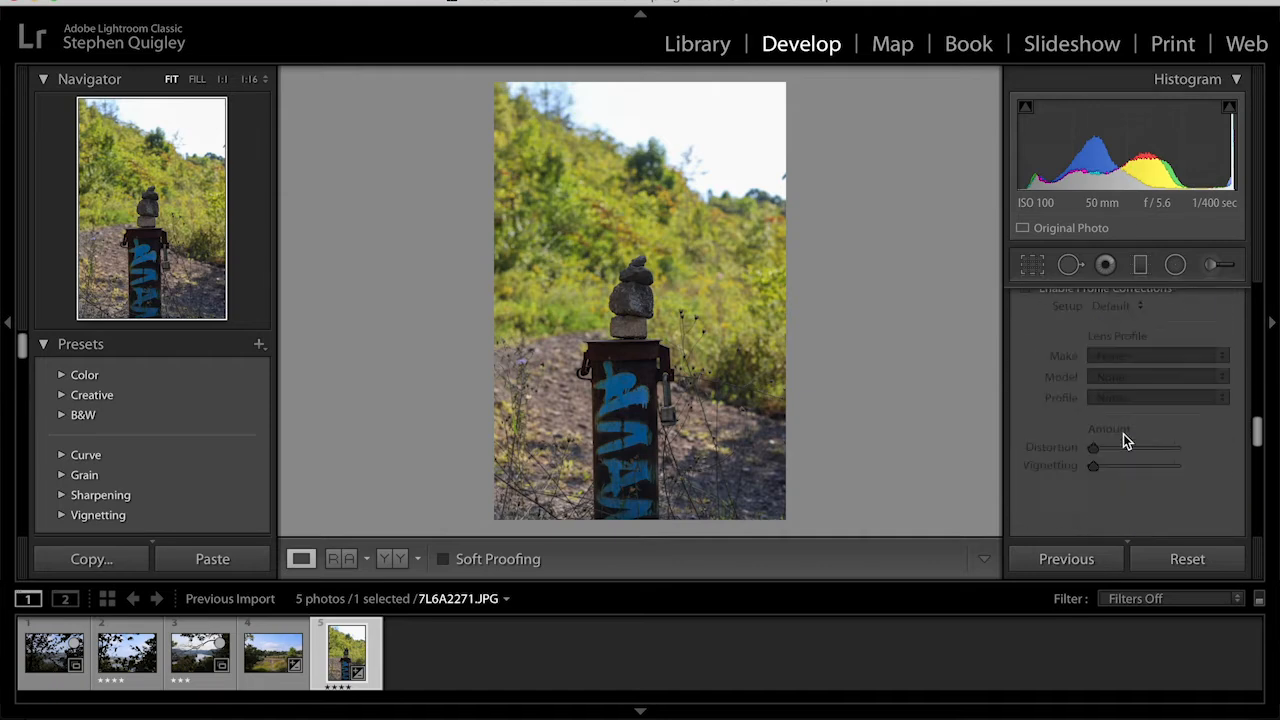
{"action": "scroll", "coordinate": [1124, 436], "scroll_direction": "up", "scroll_amount": 15}
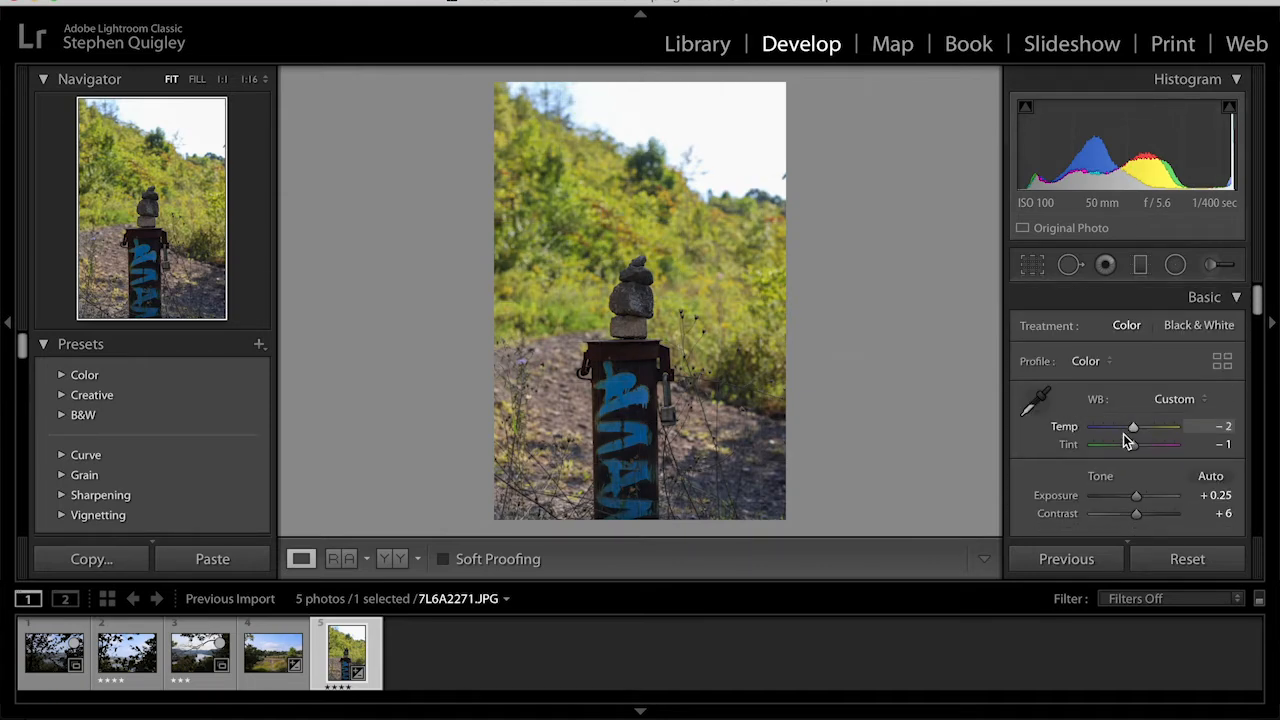
{"action": "scroll", "coordinate": [1121, 442], "scroll_direction": "down", "scroll_amount": 15}
{"action": "scroll", "coordinate": [1120, 440], "scroll_direction": "down", "scroll_amount": 5}
{"action": "scroll", "coordinate": [1120, 440], "scroll_direction": "up", "scroll_amount": 15}
- Try the white-balance picker and Auto tone on the photo
{"action": "left_click", "coordinate": [1038, 401]}
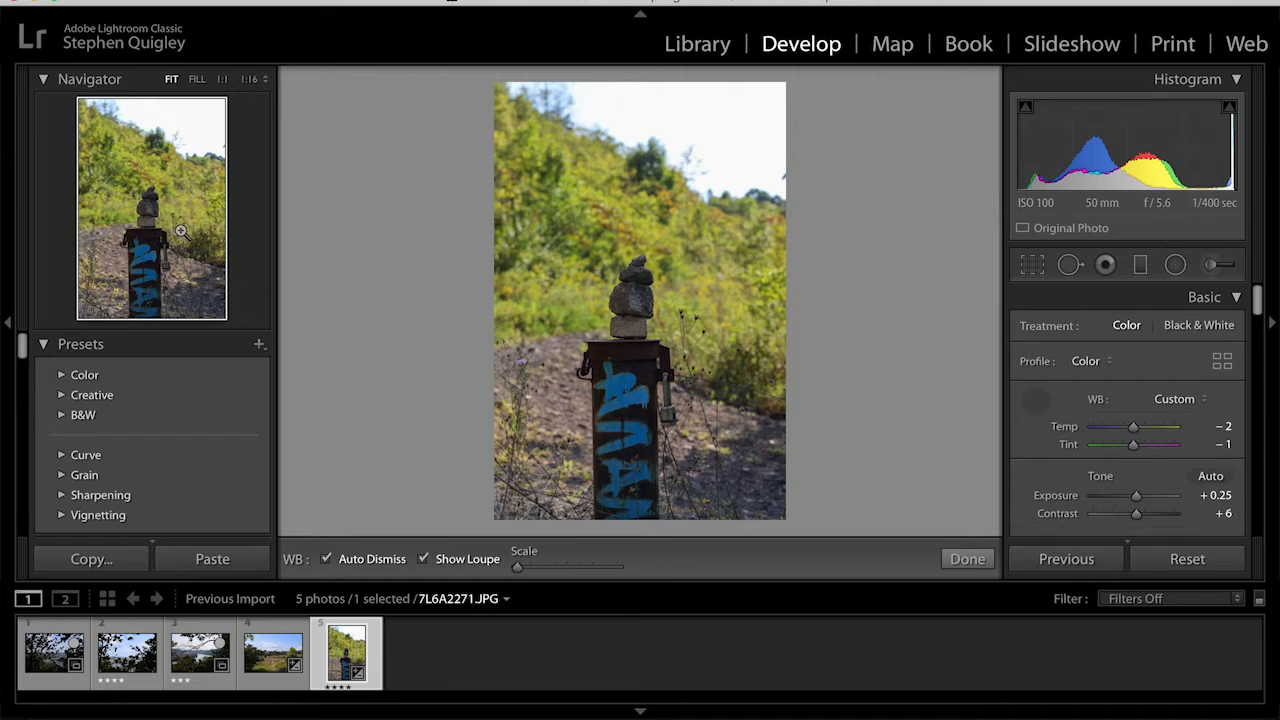
{"action": "key", "text": "w"}
{"action": "left_click", "coordinate": [1217, 477]}
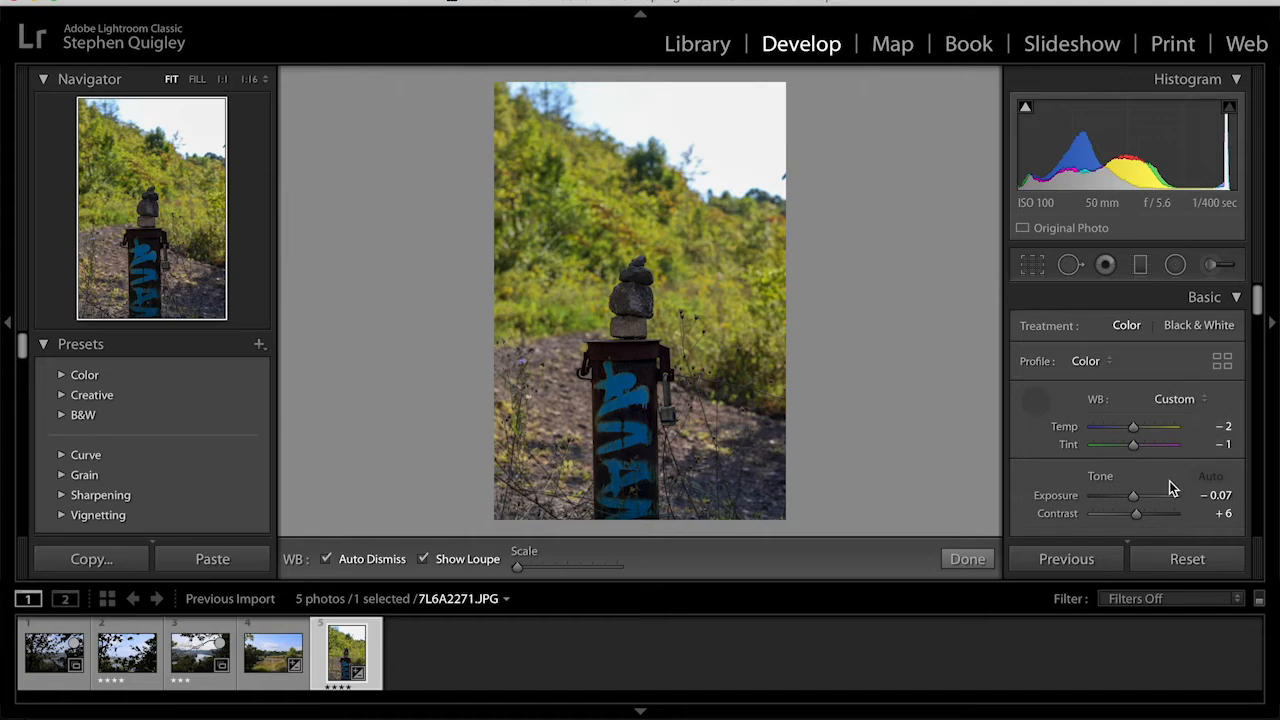
{"action": "left_click_drag", "start_coordinate": [1133, 498], "coordinate": [1135, 498]}
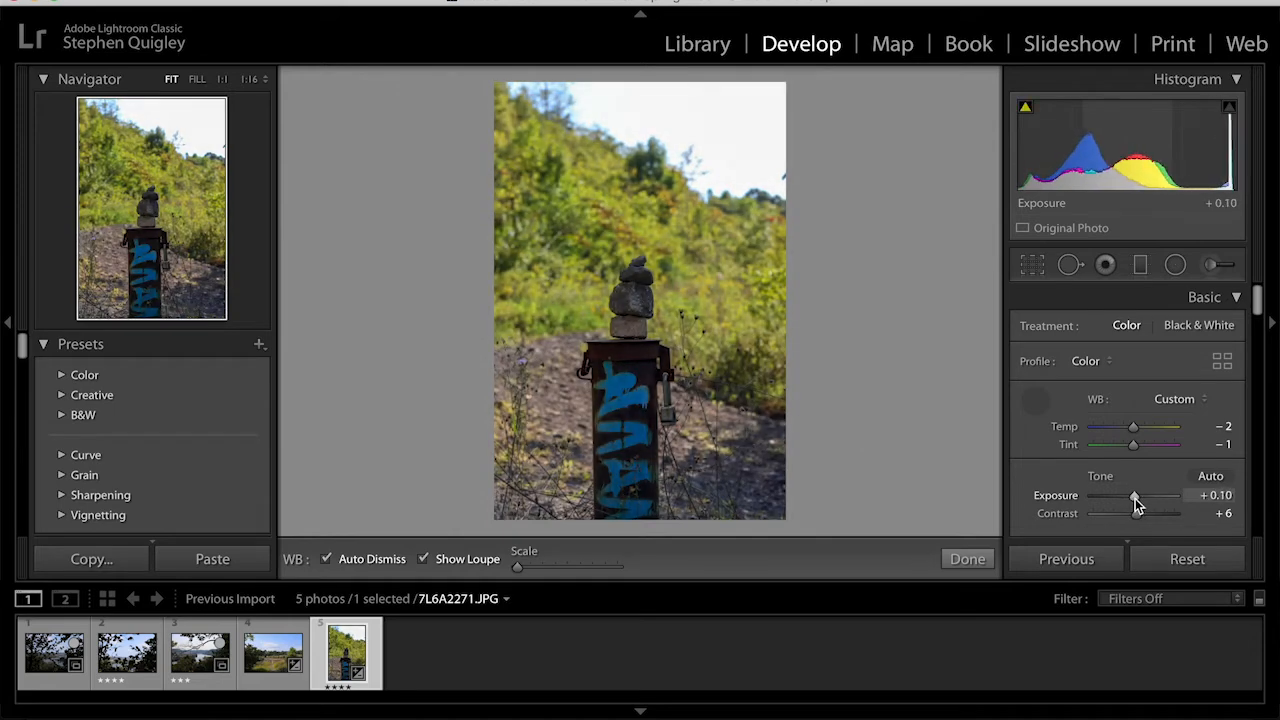
- Crop the photo to a 4 x 3 aspect ratio
{"action": "left_click", "coordinate": [1033, 265]}
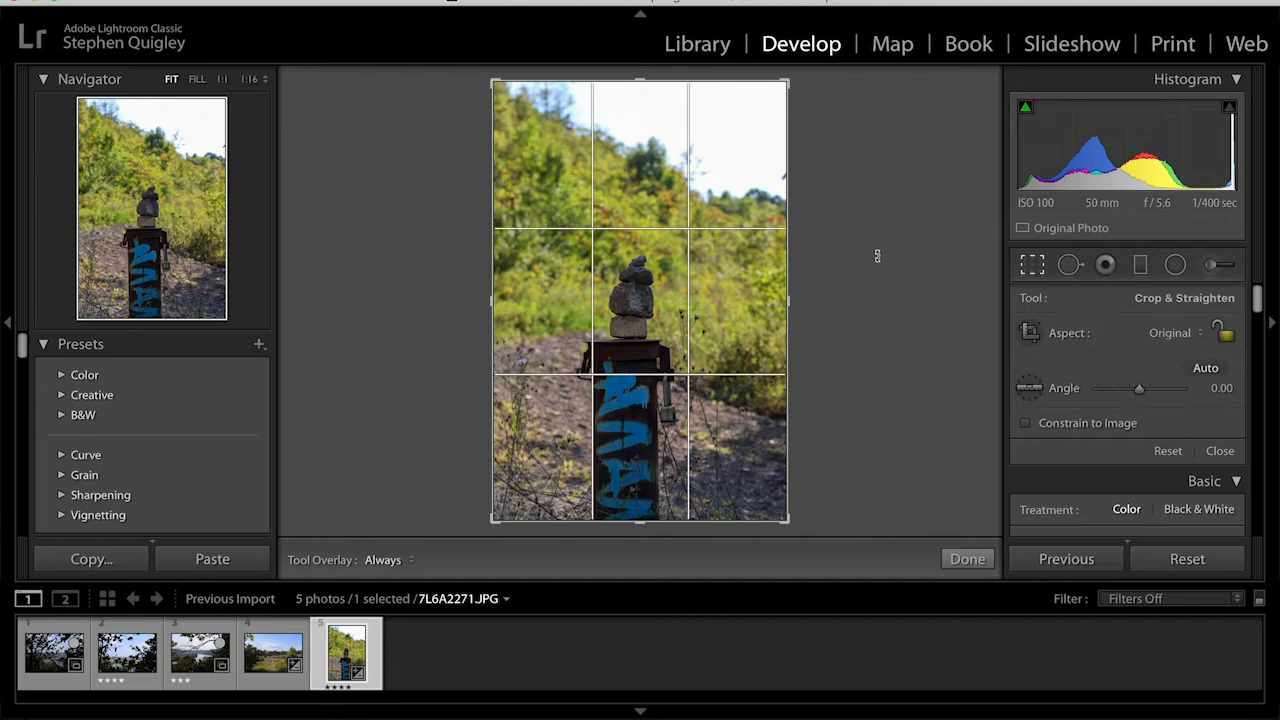
{"action": "left_click_drag", "start_coordinate": [791, 301], "coordinate": [768, 303]}
{"action": "left_click_drag", "start_coordinate": [745, 303], "coordinate": [750, 303]}
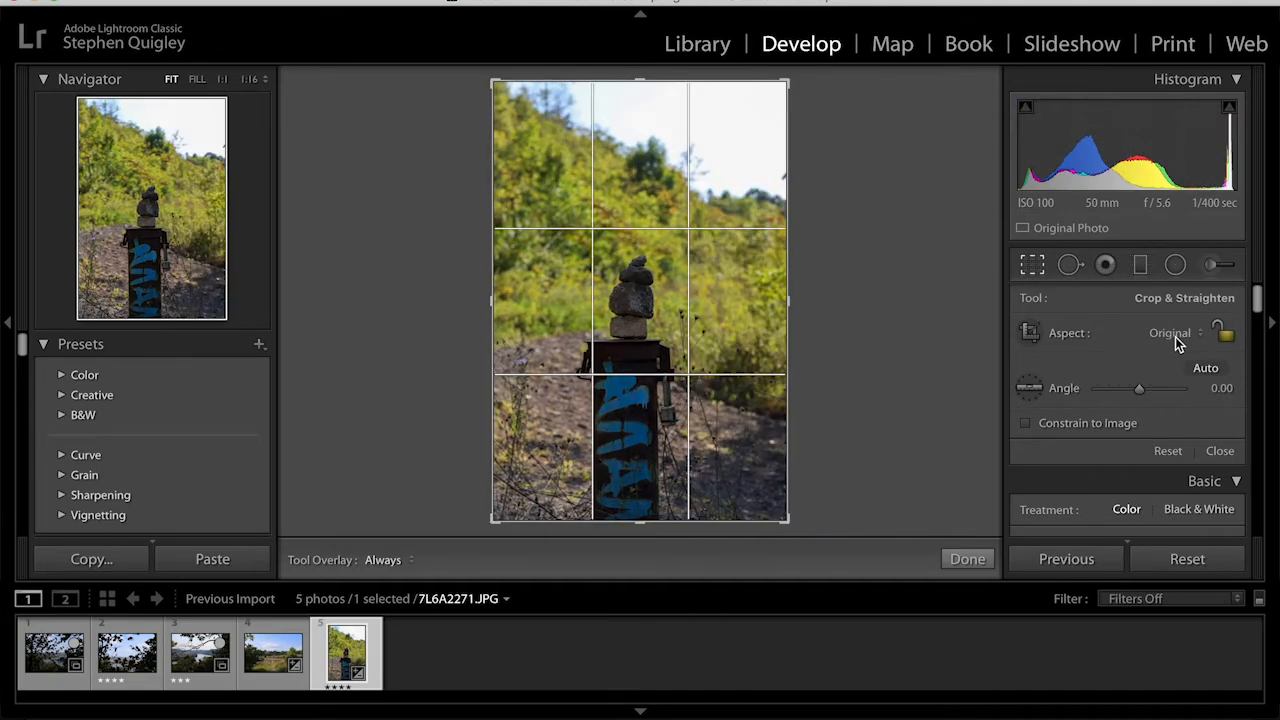
{"action": "left_click", "coordinate": [1175, 337]}
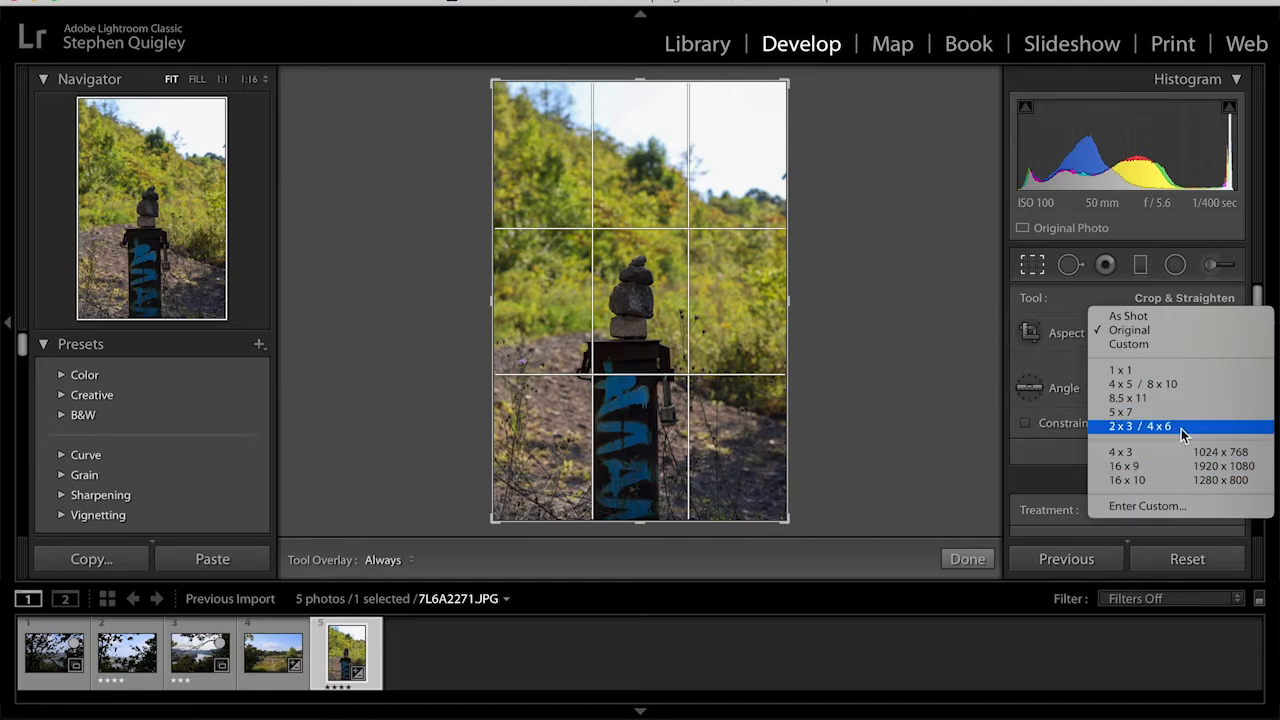
{"action": "left_click", "coordinate": [1200, 453]}
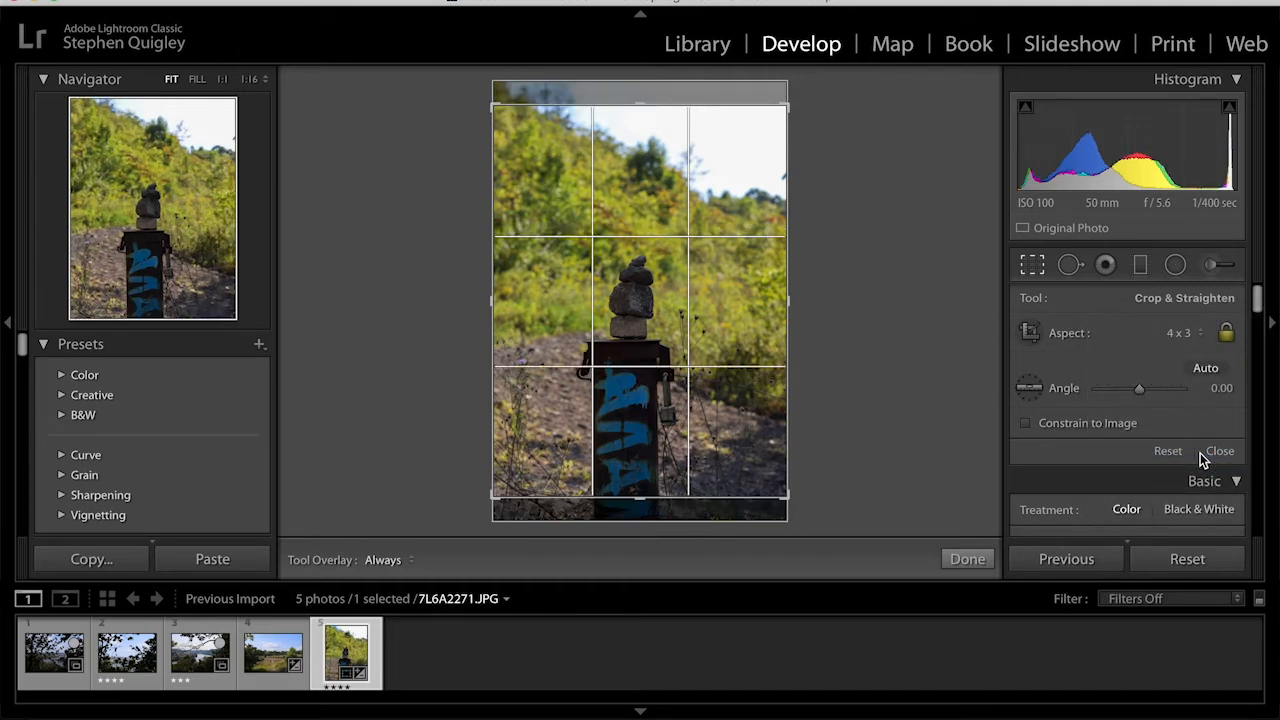
{"action": "left_click", "coordinate": [1033, 268]}
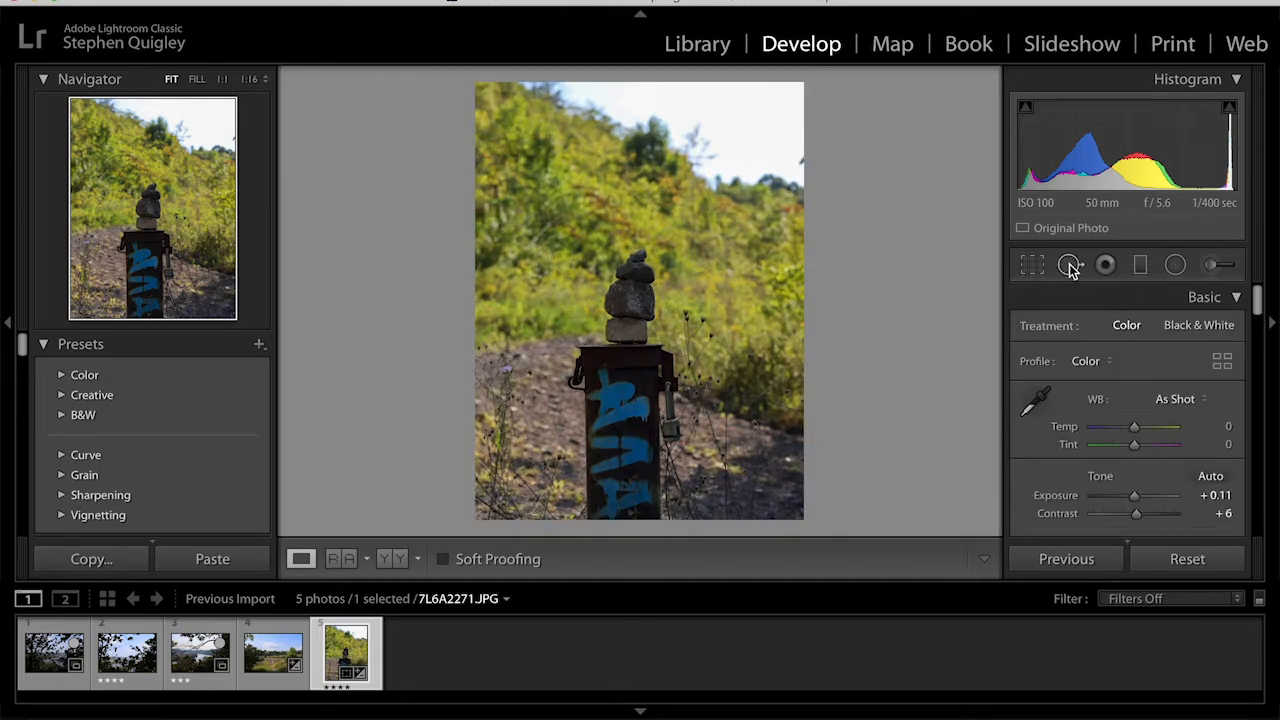
- Heal the weeds beside the post and along the photo's left edge with Spot Removal
{"action": "left_click", "coordinate": [1070, 270]}
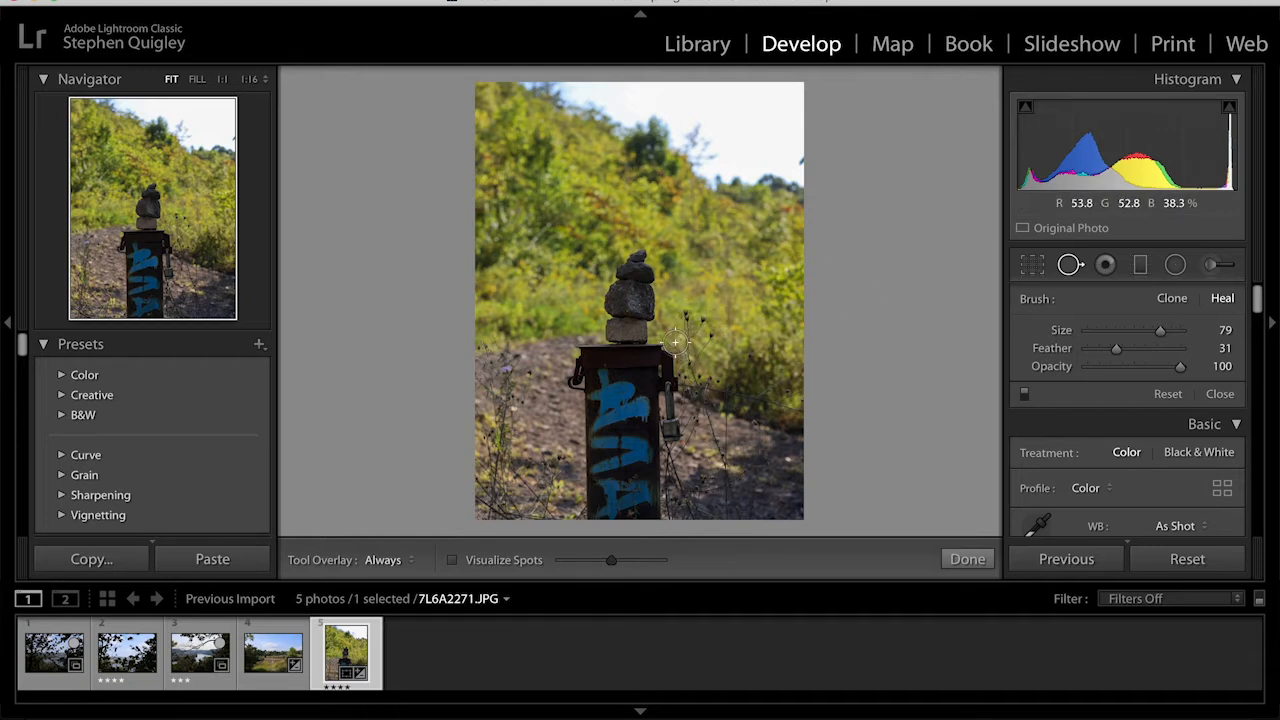
{"action": "mouse_move", "coordinate": [687, 317]}
{"action": "left_mouse_down"}
{"action": "mouse_move", "coordinate": [725, 502]}
{"action": "mouse_move", "coordinate": [700, 314]}
{"action": "left_mouse_up"}
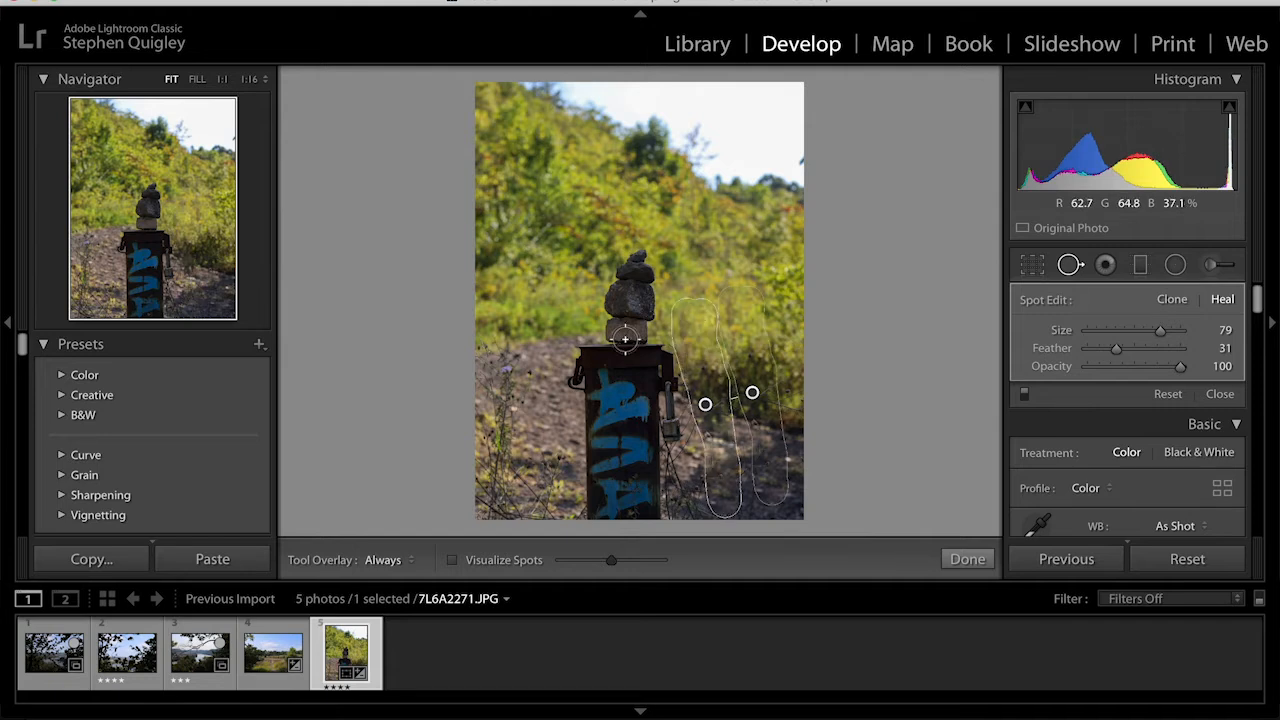
{"action": "mouse_move", "coordinate": [503, 376]}
{"action": "left_mouse_down"}
{"action": "mouse_move", "coordinate": [491, 503]}
{"action": "mouse_move", "coordinate": [490, 352]}
{"action": "mouse_move", "coordinate": [520, 415]}
{"action": "mouse_move", "coordinate": [510, 472]}
{"action": "mouse_move", "coordinate": [529, 508]}
{"action": "mouse_move", "coordinate": [504, 511]}
{"action": "left_mouse_up"}
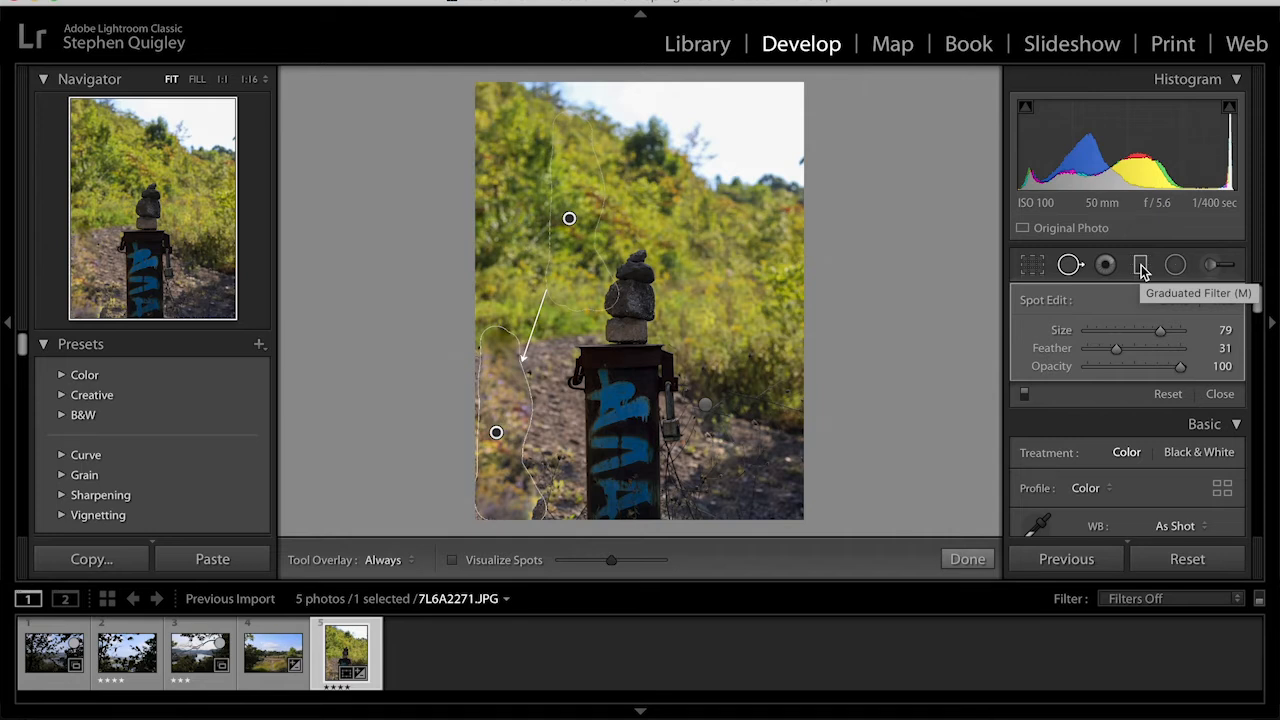
- Add a diagonal graduated filter across the photo and set its saturation to -2
{"action": "left_click", "coordinate": [1141, 266]}
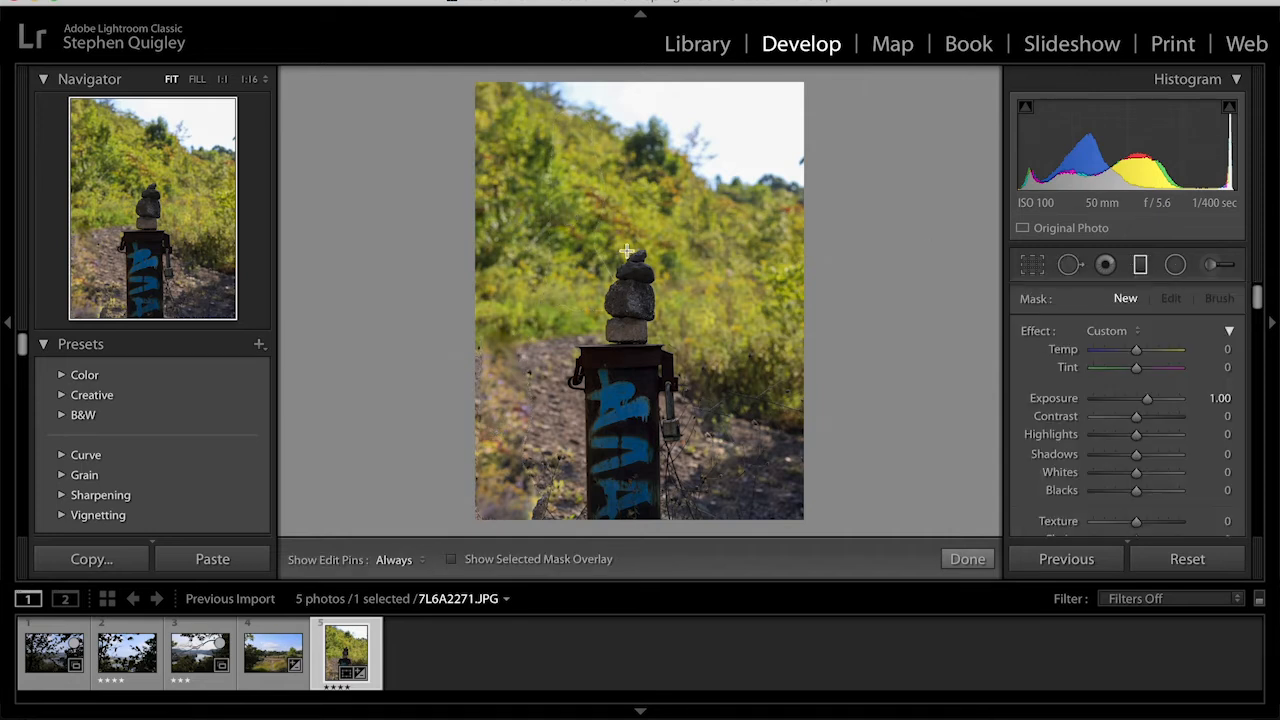
{"action": "left_click_drag", "start_coordinate": [528, 134], "coordinate": [407, 497]}
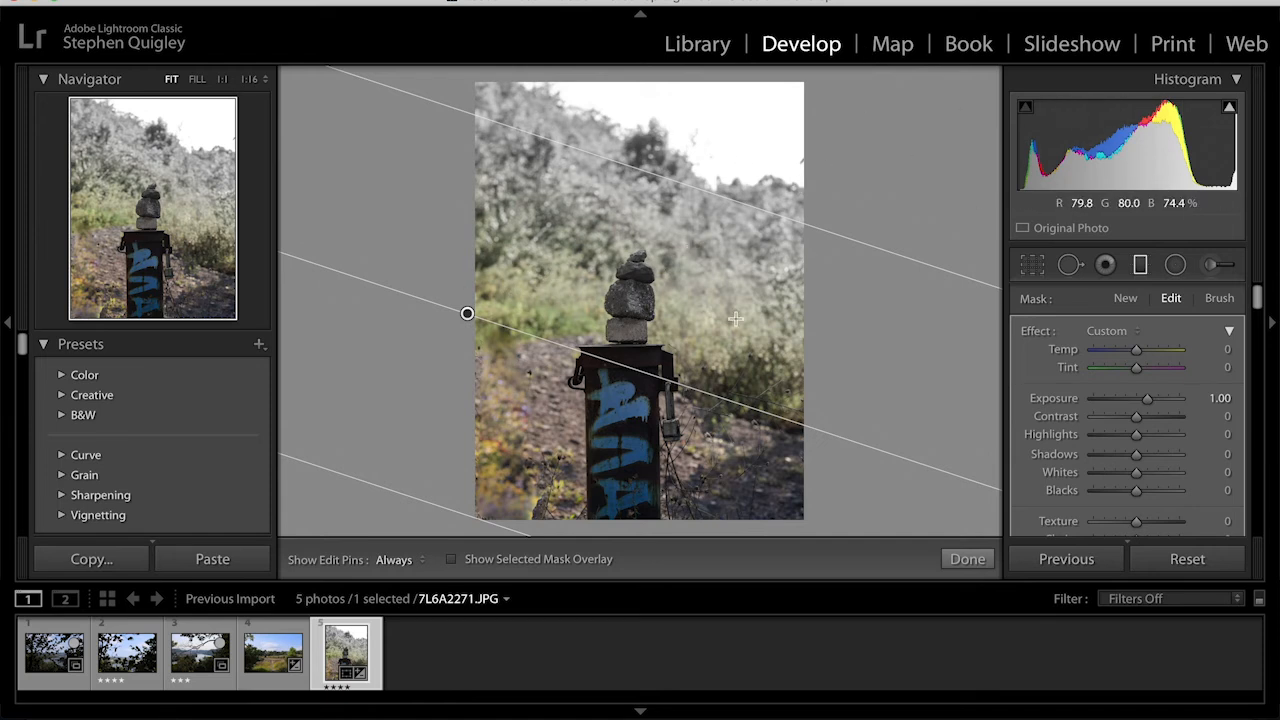
{"action": "scroll", "coordinate": [1175, 451], "scroll_direction": "down", "scroll_amount": 3}
{"action": "scroll", "coordinate": [1175, 451], "scroll_direction": "down", "scroll_amount": 2}
{"action": "mouse_move", "coordinate": [1094, 411]}
{"action": "left_mouse_down"}
{"action": "mouse_move", "coordinate": [1213, 414]}
{"action": "mouse_move", "coordinate": [1095, 419]}
{"action": "left_mouse_up"}
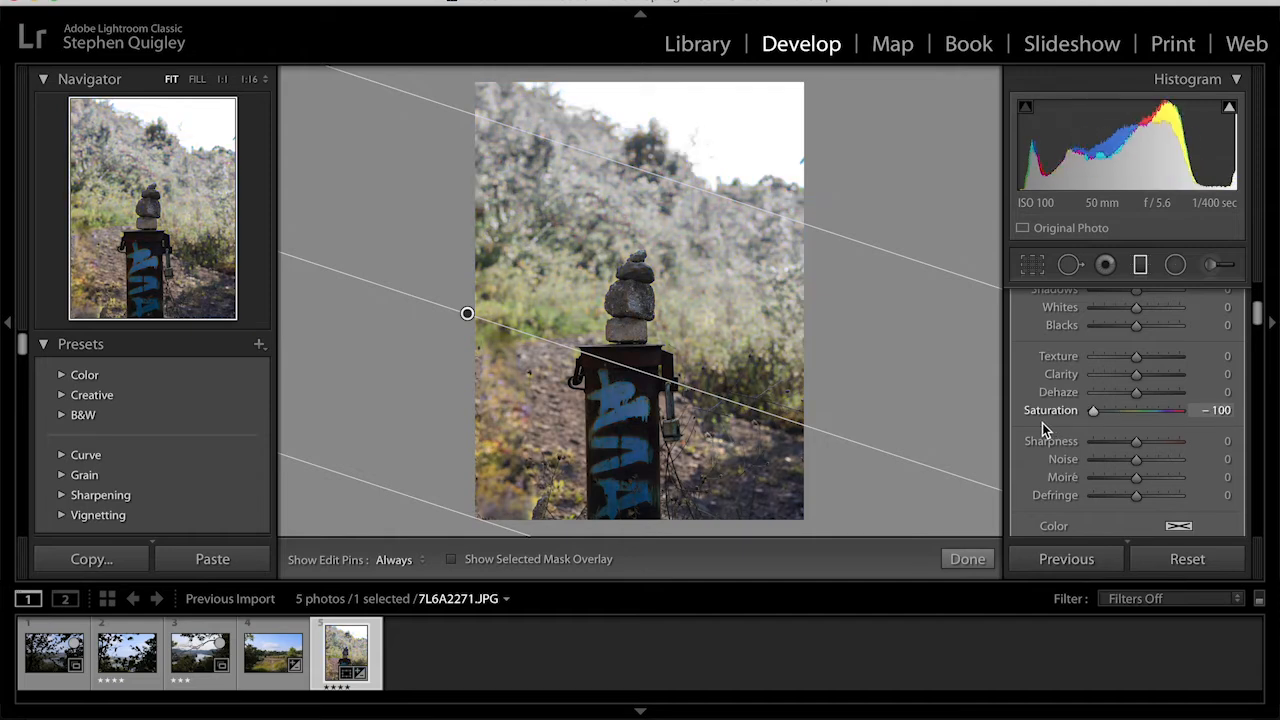
{"action": "left_click_drag", "start_coordinate": [1093, 411], "coordinate": [1136, 416]}
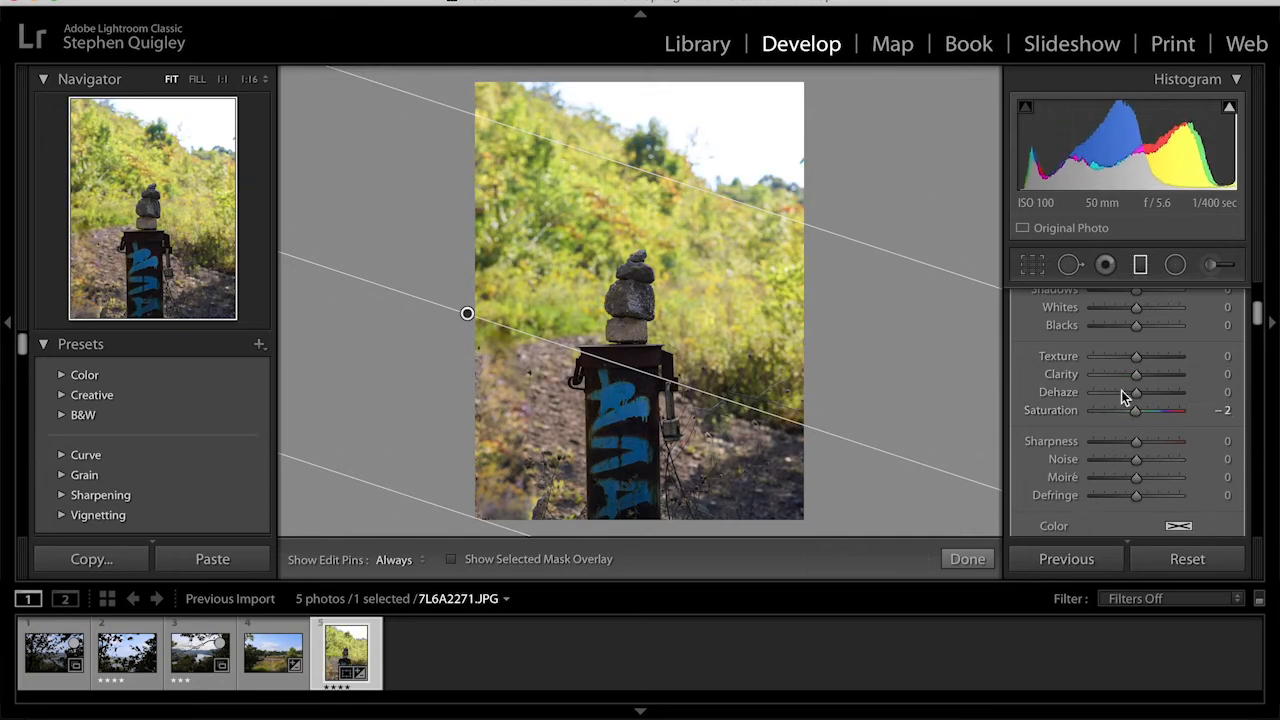
- Adjust the graduated filter's exposure and position, close it, and apply the previous photo's settings
{"action": "scroll", "coordinate": [1123, 473], "scroll_direction": "down", "scroll_amount": 2}
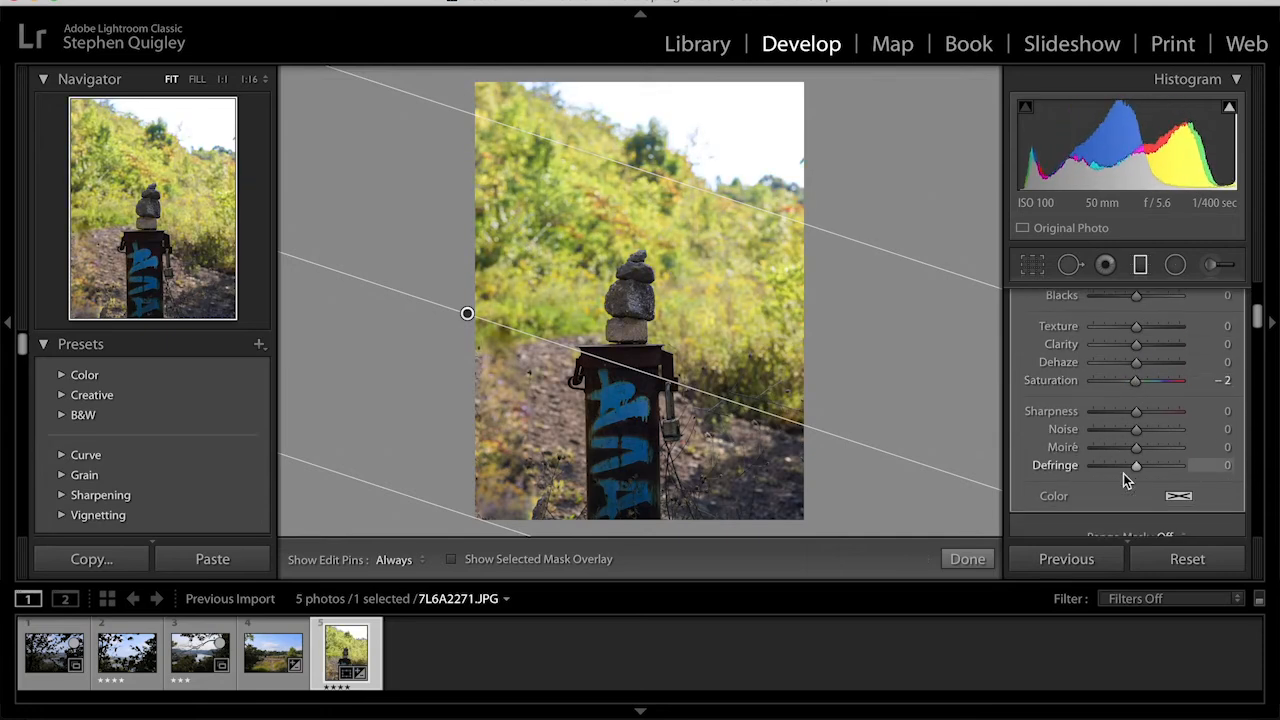
{"action": "scroll", "coordinate": [1125, 367], "scroll_direction": "up", "scroll_amount": 3}
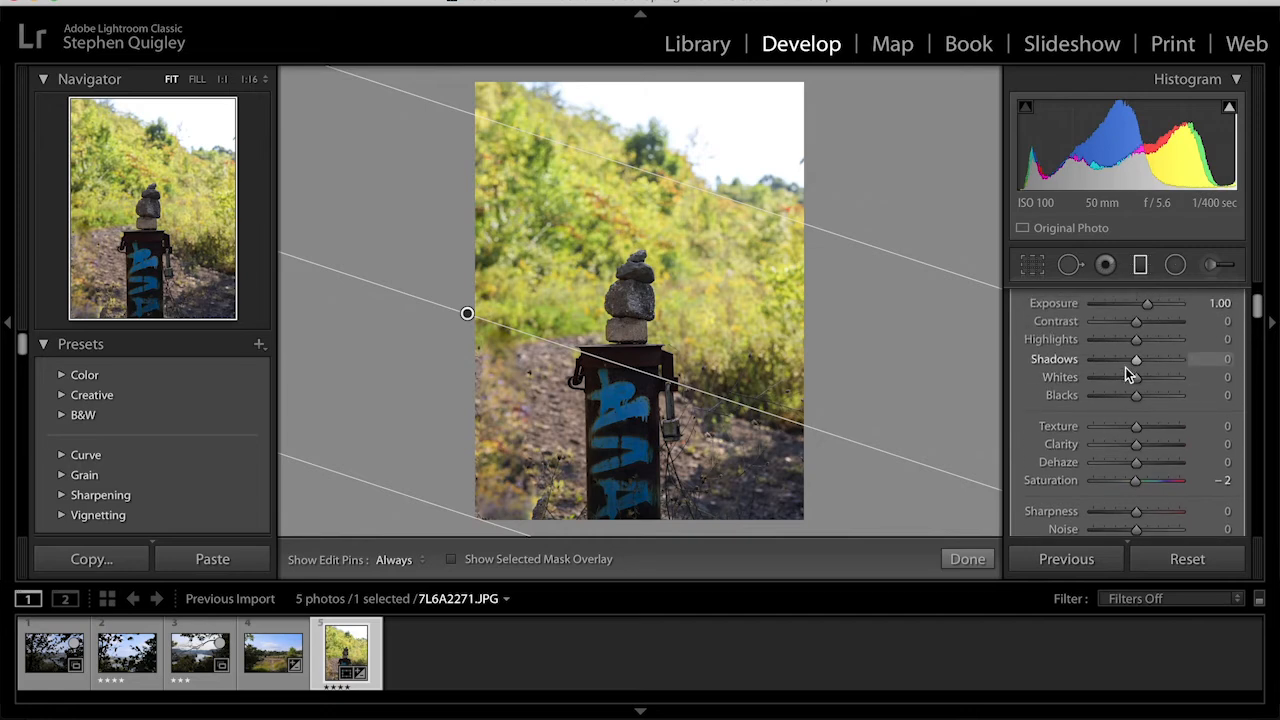
{"action": "scroll", "coordinate": [1130, 368], "scroll_direction": "up", "scroll_amount": 3}
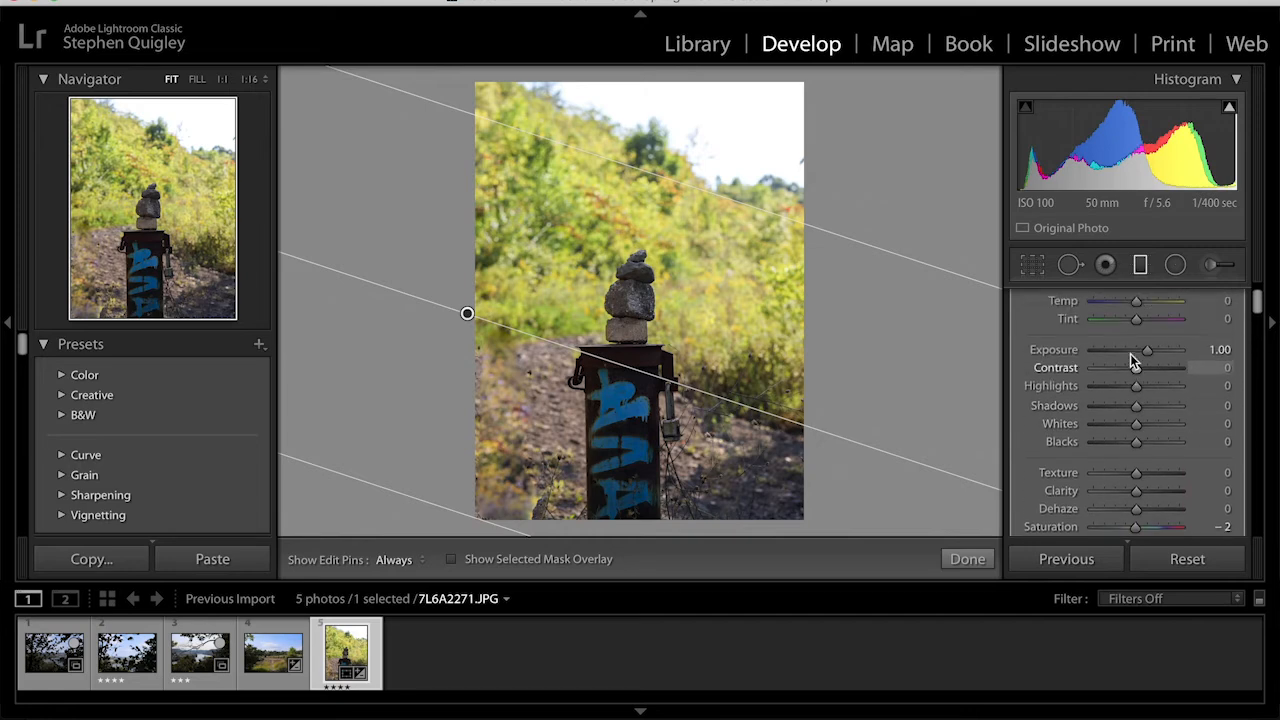
{"action": "left_click_drag", "start_coordinate": [1148, 350], "coordinate": [1203, 349]}
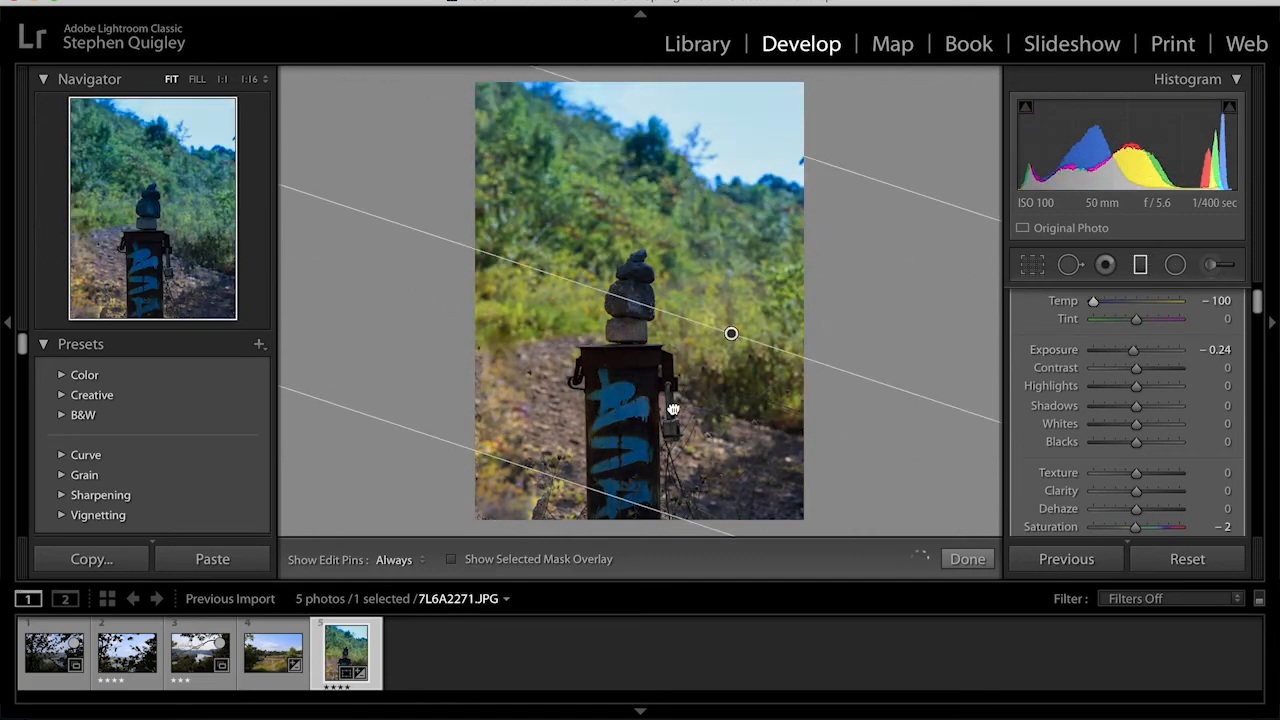
{"action": "left_click_drag", "start_coordinate": [729, 331], "coordinate": [703, 283]}
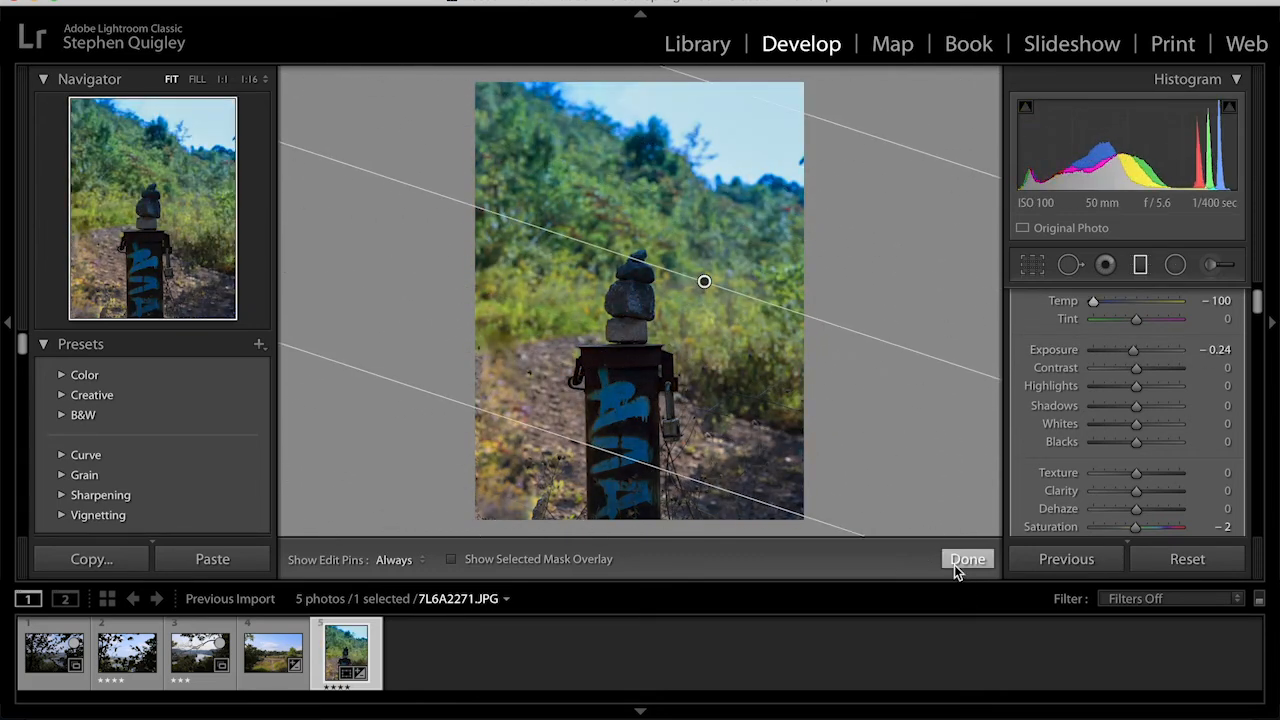
{"action": "left_click", "coordinate": [985, 560]}
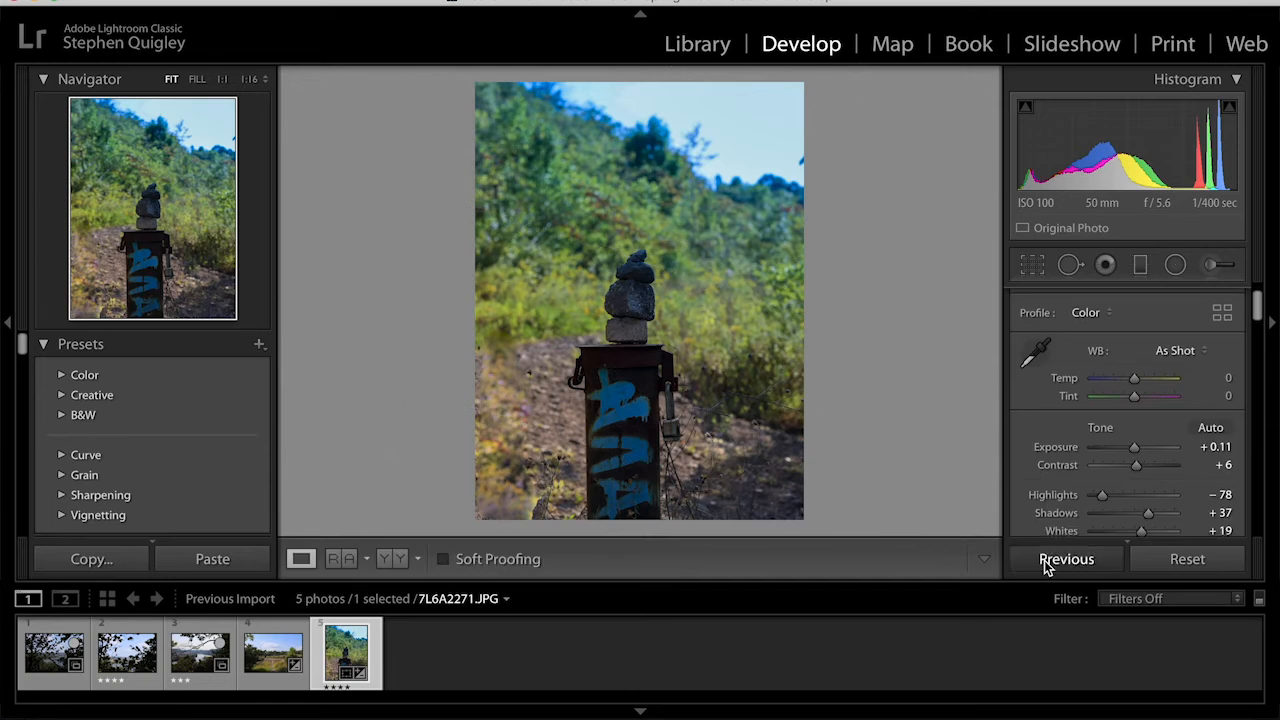
{"action": "left_click", "coordinate": [1046, 562]}
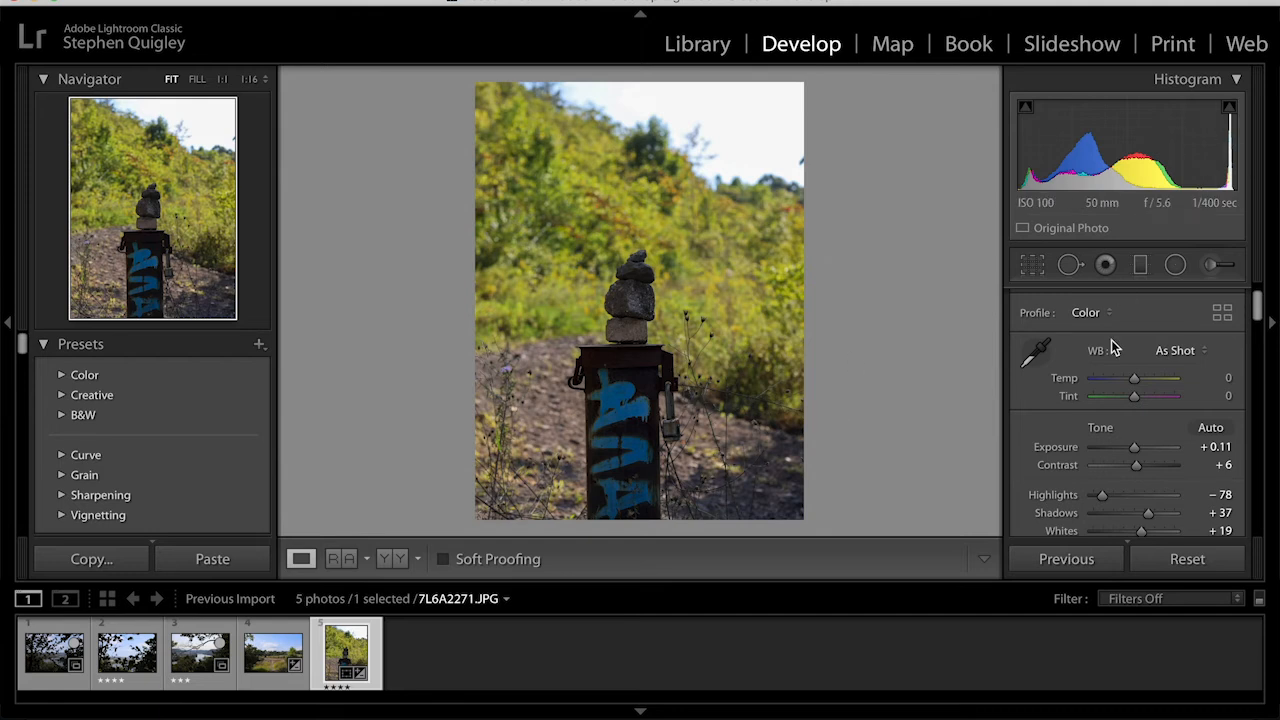
- Draw a radial filter centred on the stone stack atop the post
{"action": "left_click", "coordinate": [1175, 266]}
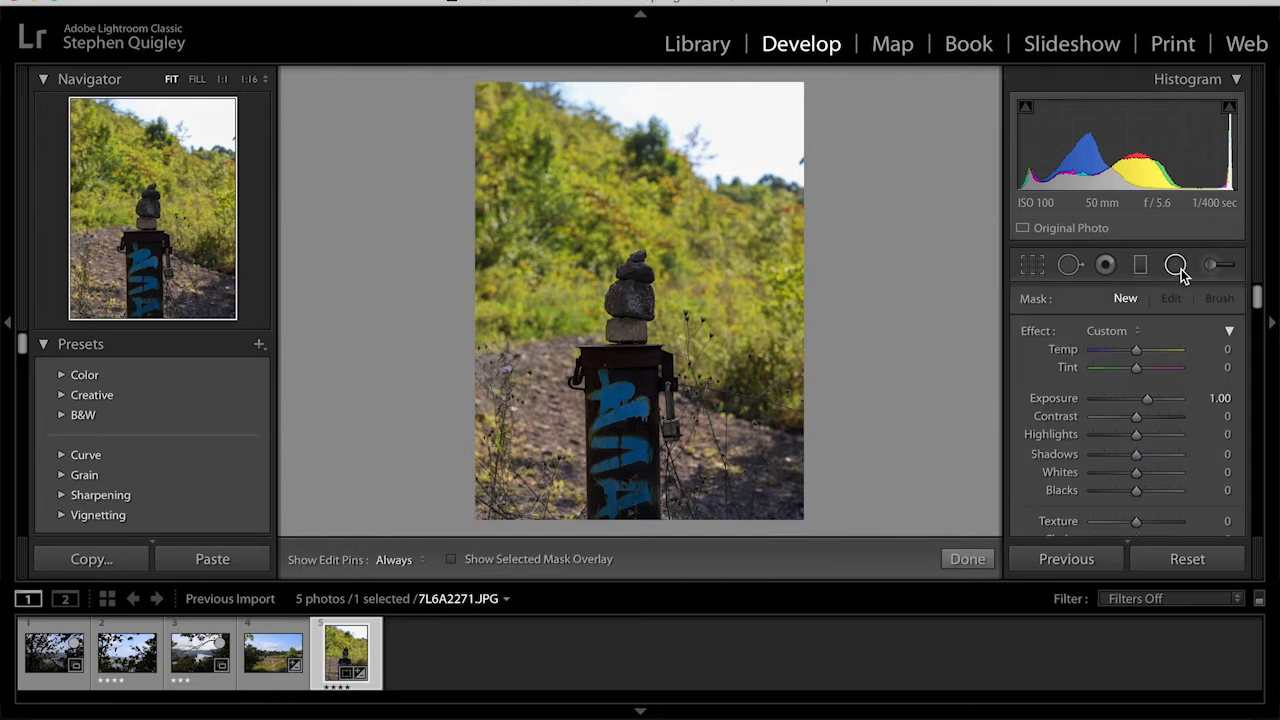
{"action": "left_click_drag", "start_coordinate": [573, 235], "coordinate": [706, 381]}
{"action": "left_click_drag", "start_coordinate": [574, 234], "coordinate": [638, 312]}
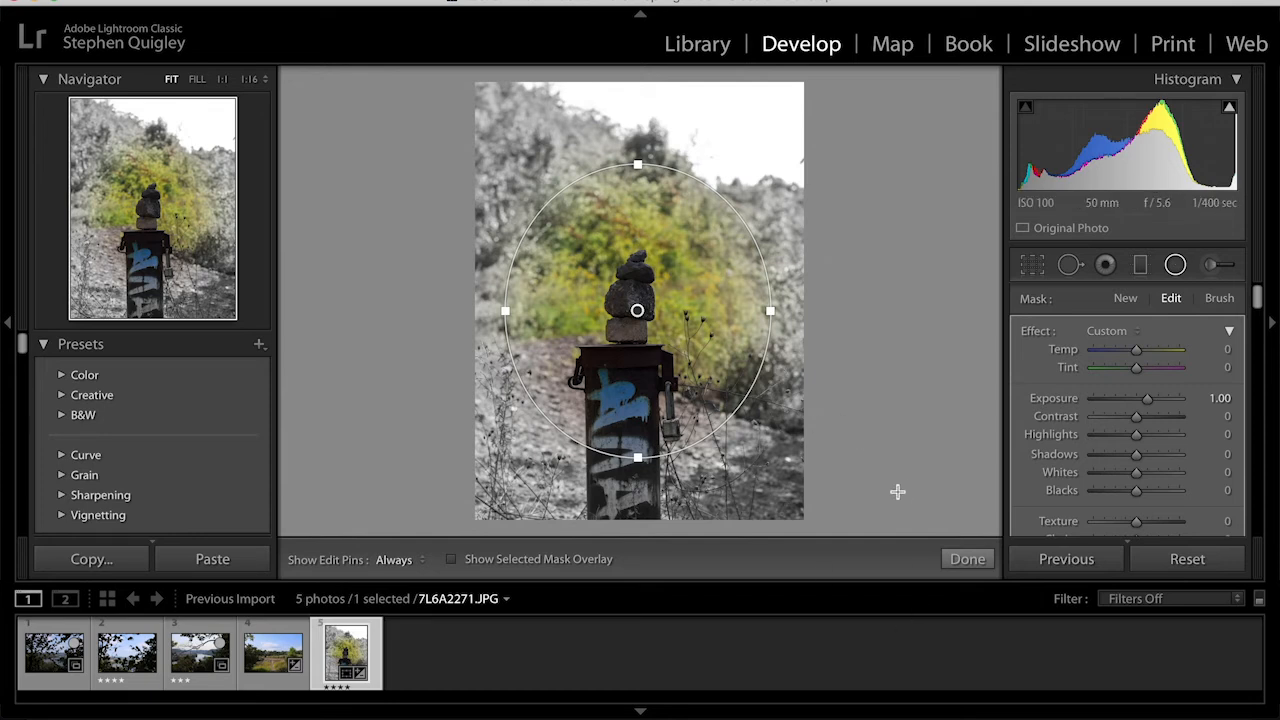
- Invert the radial filter and set its feather to 0
{"action": "scroll", "coordinate": [1143, 491], "scroll_direction": "down", "scroll_amount": 4}
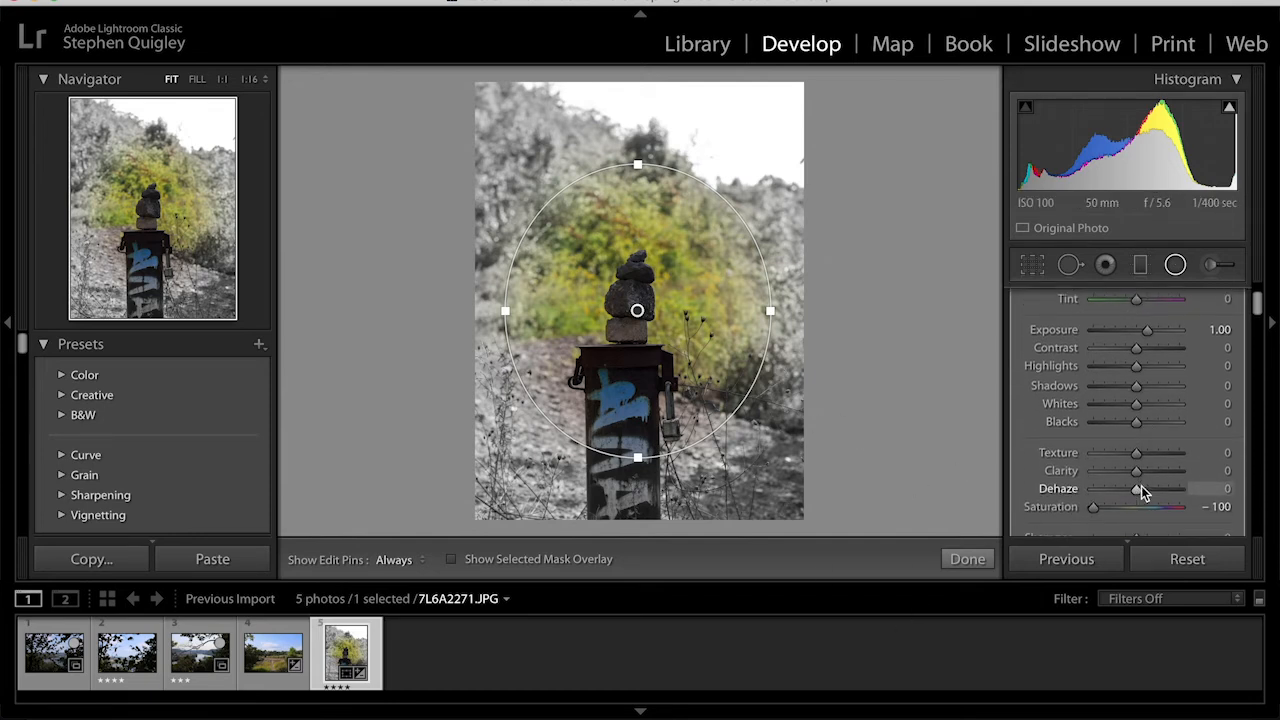
{"action": "scroll", "coordinate": [1143, 452], "scroll_direction": "down", "scroll_amount": 3}
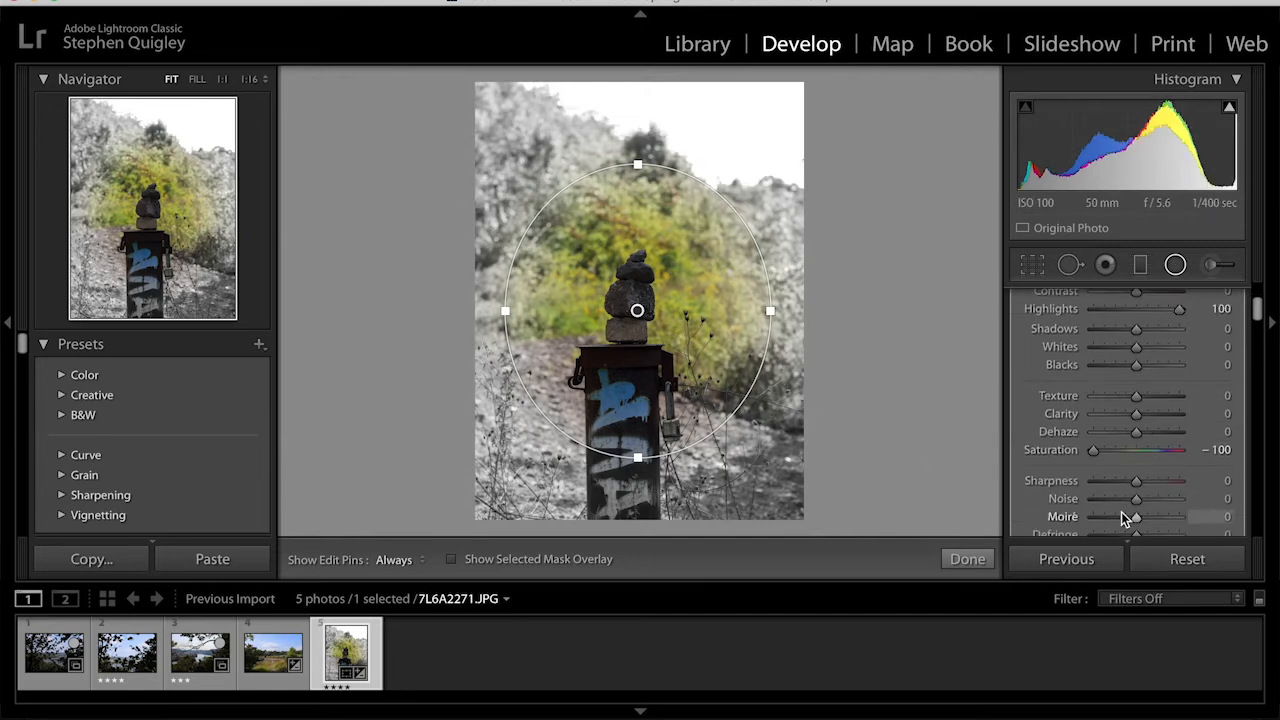
{"action": "scroll", "coordinate": [1122, 515], "scroll_direction": "down", "scroll_amount": 5}
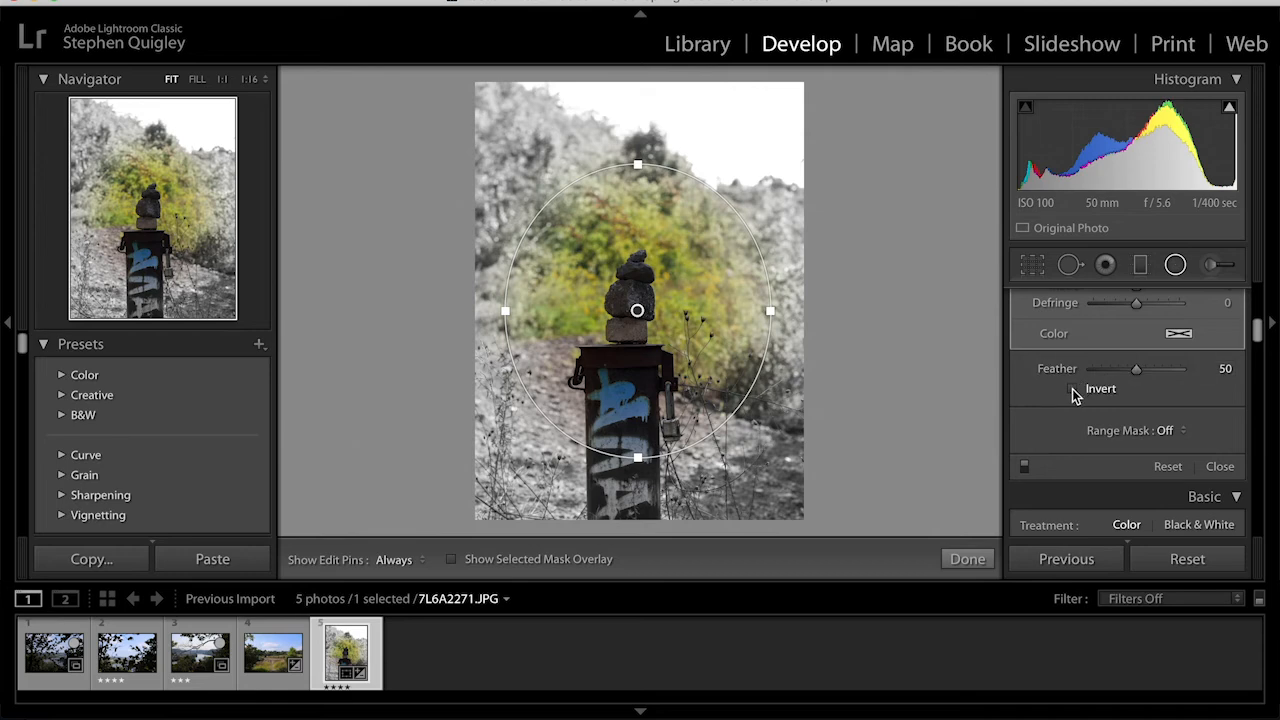
{"action": "left_click", "coordinate": [1074, 391]}
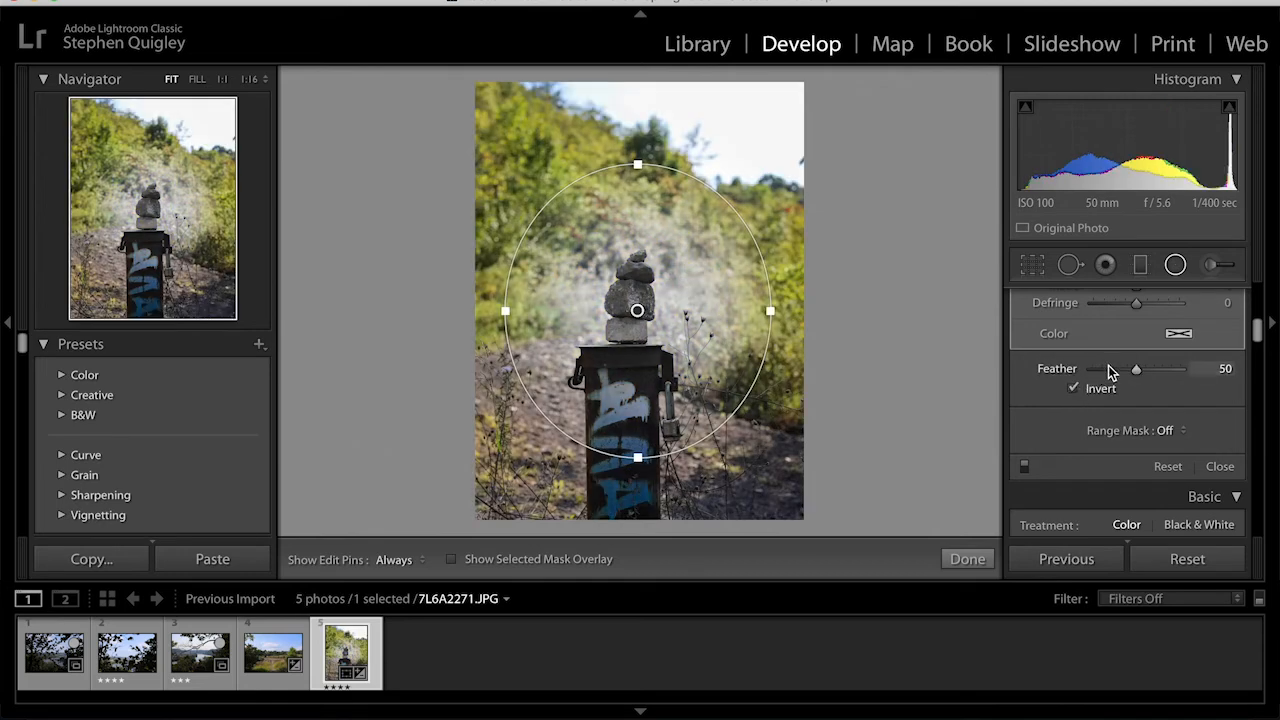
{"action": "left_click_drag", "start_coordinate": [1134, 371], "coordinate": [1078, 375]}
{"action": "double_click", "coordinate": [1060, 369]}
{"action": "key", "text": "ctrl+z"}
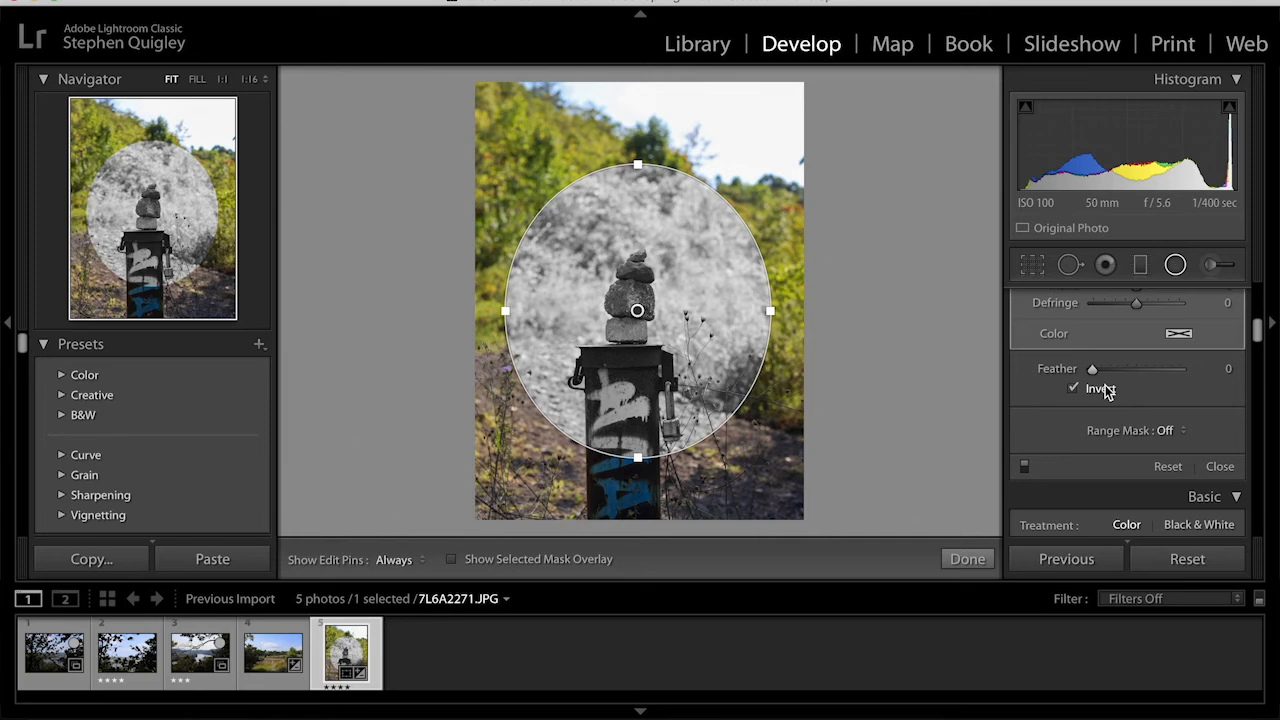
{"action": "mouse_move", "coordinate": [1092, 369]}
{"action": "left_mouse_down"}
{"action": "mouse_move", "coordinate": [1232, 375]}
{"action": "mouse_move", "coordinate": [1035, 385]}
{"action": "left_mouse_up"}
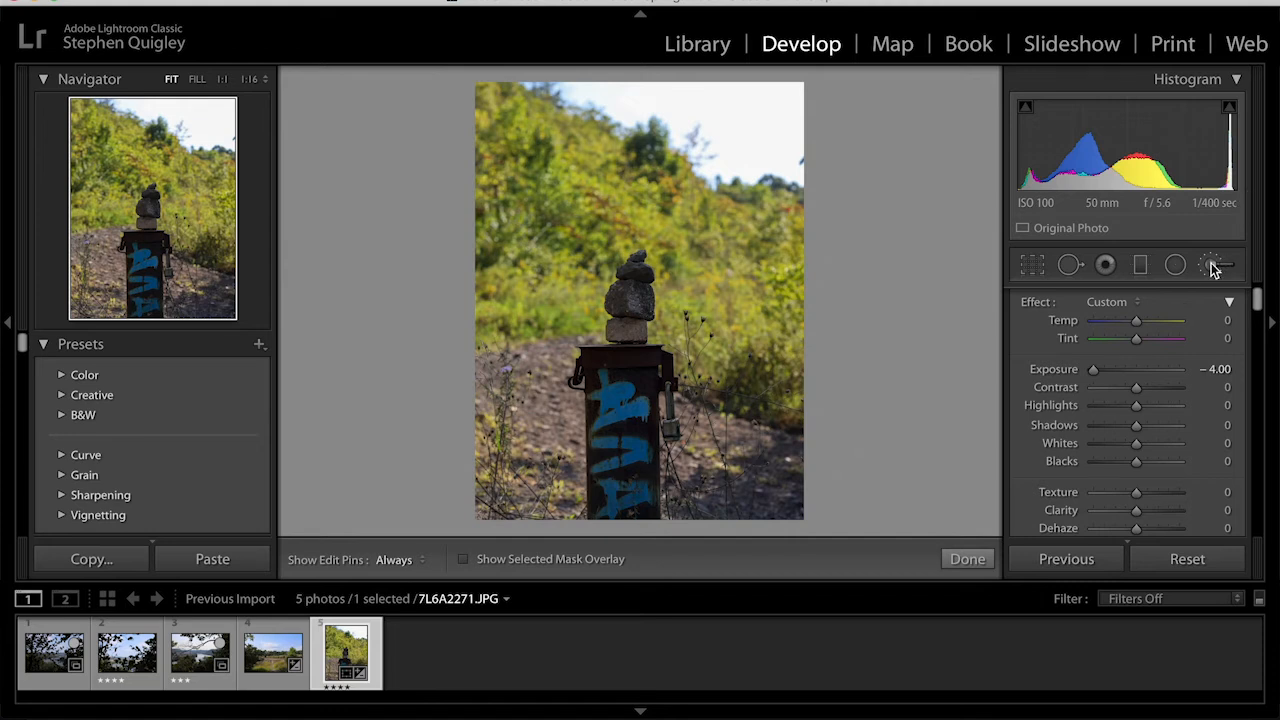
- Paint an adjustment brush with -4.00 exposure over the hillside above the post
{"action": "key", "text": "h"}
{"action": "mouse_move", "coordinate": [497, 308]}
{"action": "left_mouse_down"}
{"action": "mouse_move", "coordinate": [484, 107]}
{"action": "mouse_move", "coordinate": [800, 206]}
{"action": "mouse_move", "coordinate": [804, 289]}
{"action": "mouse_move", "coordinate": [782, 392]}
{"action": "mouse_move", "coordinate": [703, 350]}
{"action": "mouse_move", "coordinate": [690, 329]}
{"action": "mouse_move", "coordinate": [698, 269]}
{"action": "mouse_move", "coordinate": [648, 224]}
{"action": "mouse_move", "coordinate": [622, 219]}
{"action": "mouse_move", "coordinate": [564, 249]}
{"action": "mouse_move", "coordinate": [551, 333]}
{"action": "mouse_move", "coordinate": [565, 333]}
{"action": "mouse_move", "coordinate": [583, 271]}
{"action": "left_mouse_up"}
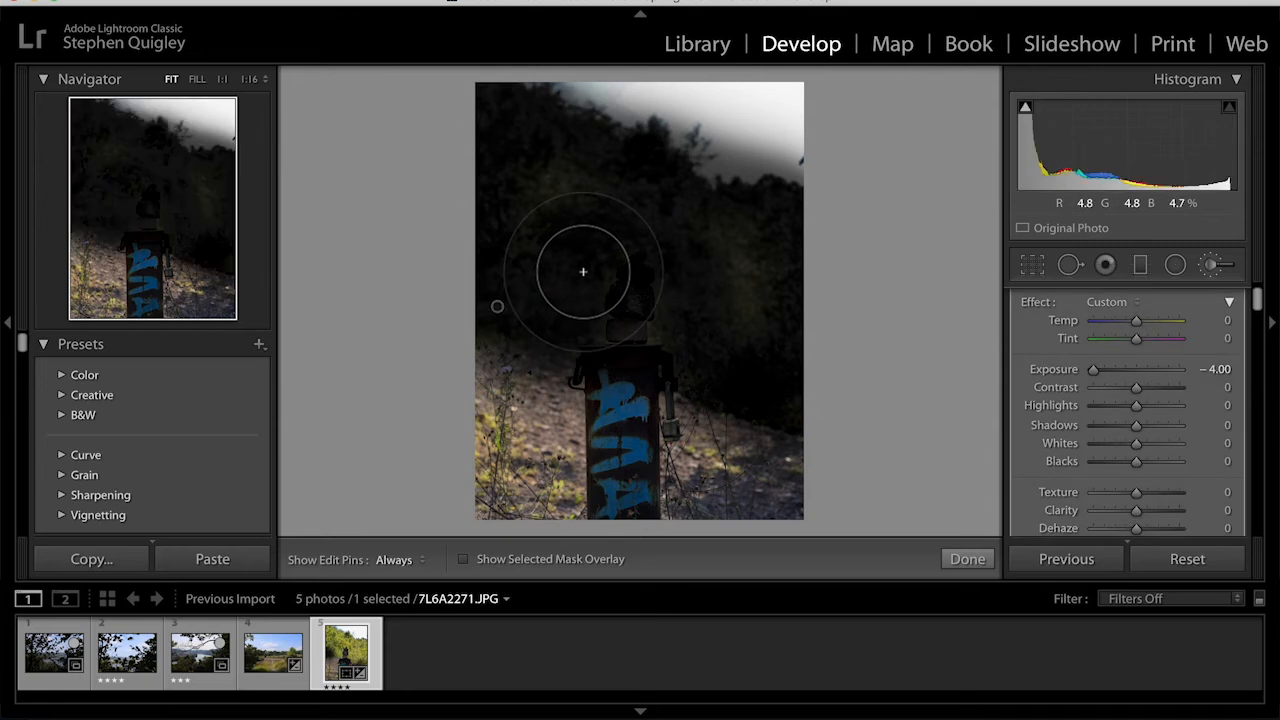
{"action": "mouse_move", "coordinate": [560, 207]}
{"action": "left_mouse_down"}
{"action": "mouse_move", "coordinate": [596, 179]}
{"action": "mouse_move", "coordinate": [663, 200]}
{"action": "mouse_move", "coordinate": [757, 251]}
{"action": "mouse_move", "coordinate": [757, 298]}
{"action": "mouse_move", "coordinate": [726, 246]}
{"action": "left_mouse_up"}
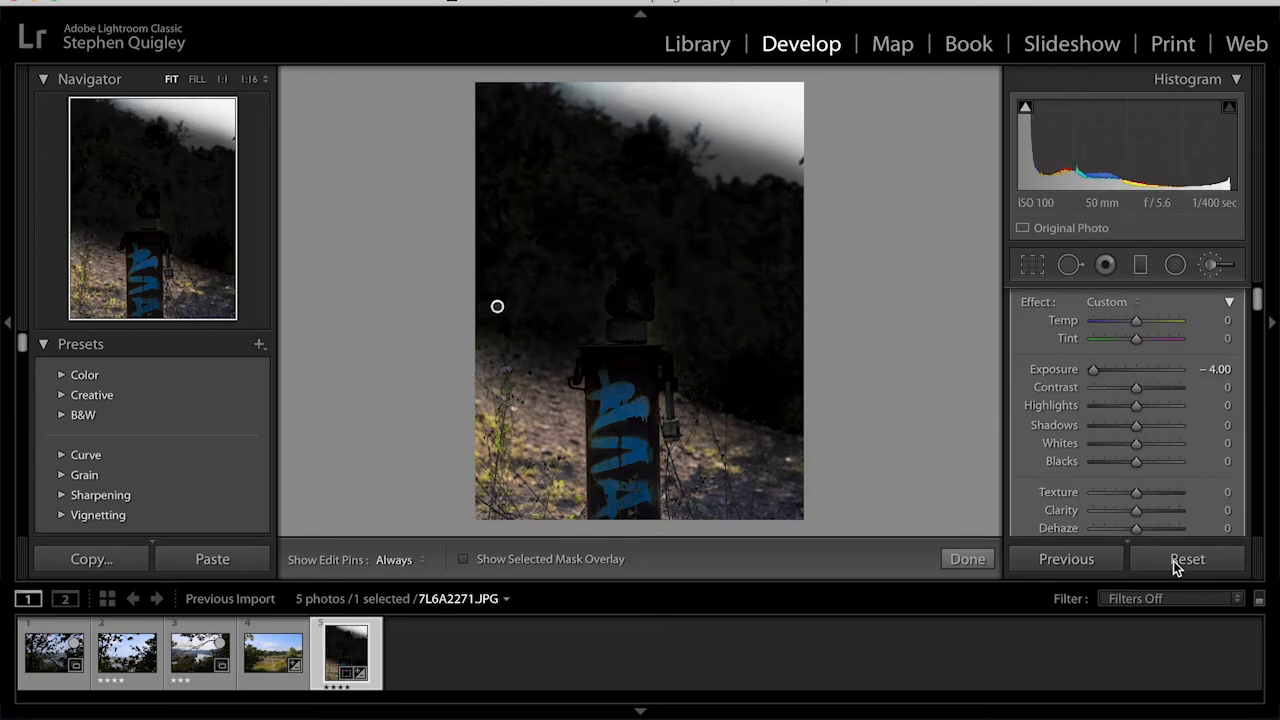
- Set the brush adjustment's exposure to 0, adjust its tone sliders, and close the brush
{"action": "left_click_drag", "start_coordinate": [1093, 369], "coordinate": [1135, 372]}
{"action": "scroll", "coordinate": [1135, 368], "scroll_direction": "down", "scroll_amount": 8}
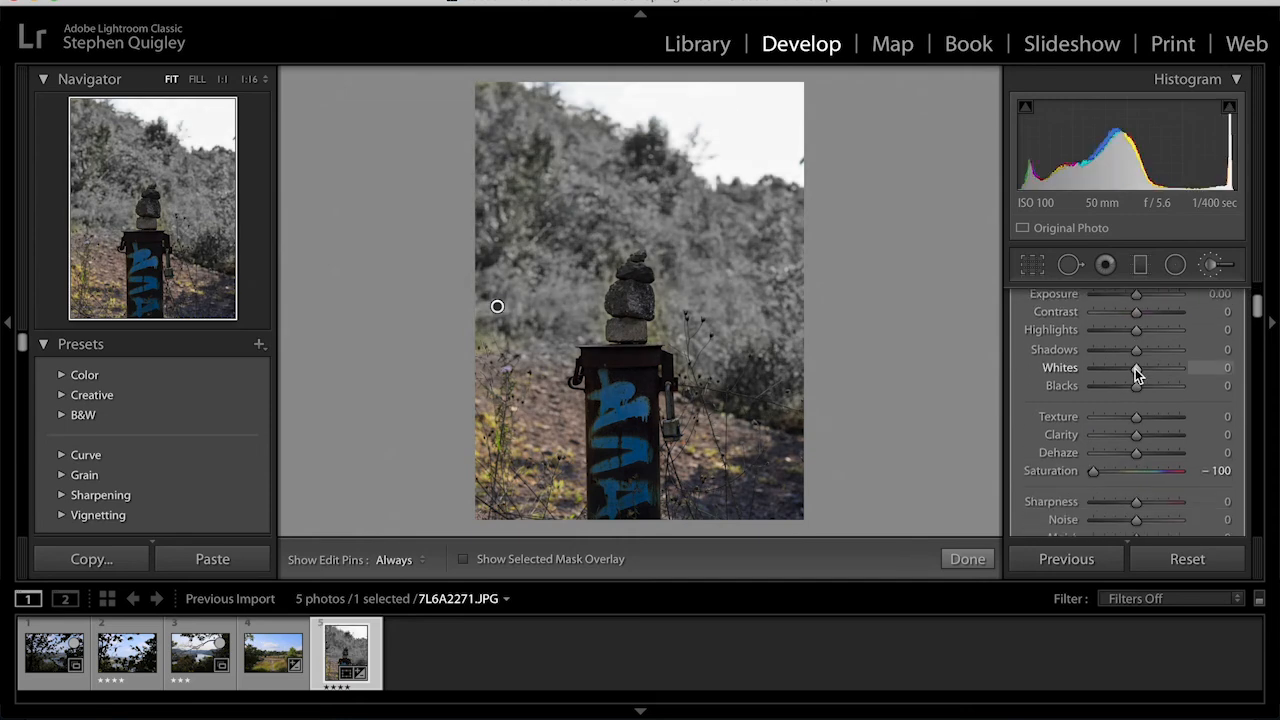
{"action": "left_click_drag", "start_coordinate": [1096, 353], "coordinate": [1135, 357]}
{"action": "key", "text": "k"}
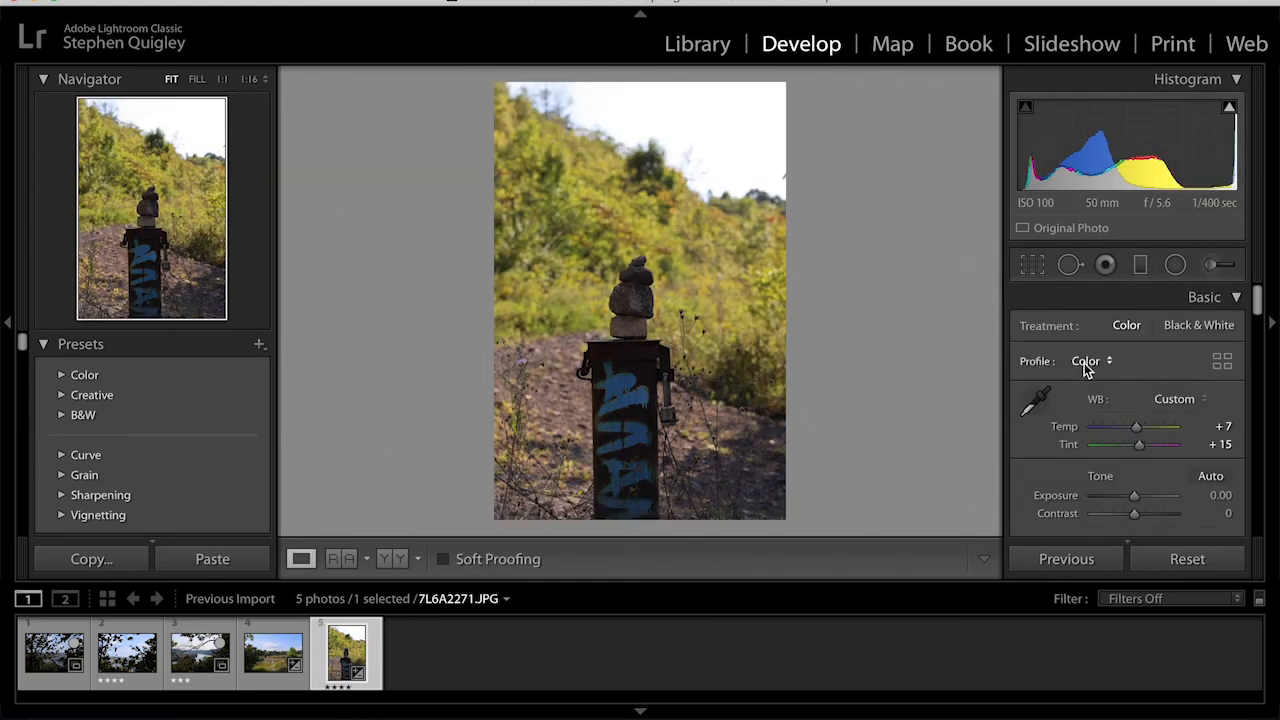
- Set the photo's exposure to -0.20 and contrast to -3 in the Basic panel
{"action": "scroll", "coordinate": [1085, 363], "scroll_direction": "down", "scroll_amount": 3}
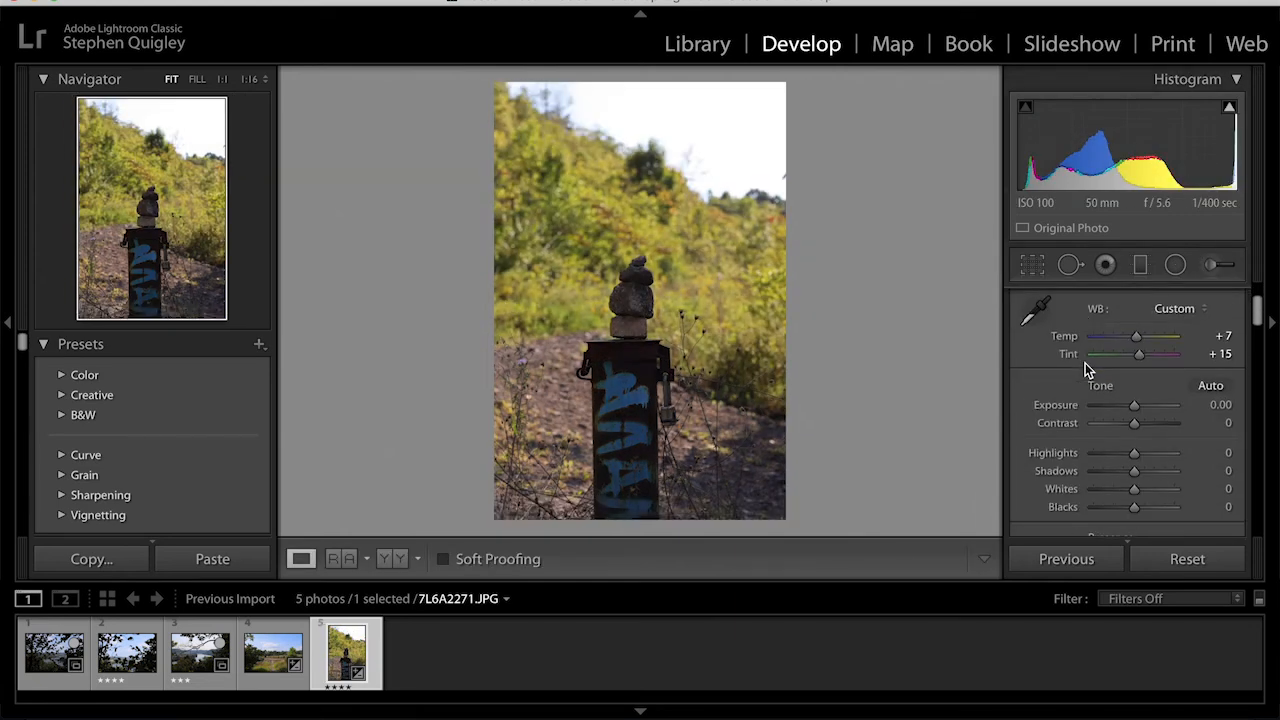
{"action": "scroll", "coordinate": [1085, 369], "scroll_direction": "down", "scroll_amount": 2}
{"action": "scroll", "coordinate": [1135, 358], "scroll_direction": "up", "scroll_amount": 2}
{"action": "mouse_move", "coordinate": [1136, 381]}
{"action": "left_mouse_down"}
{"action": "mouse_move", "coordinate": [1171, 377]}
{"action": "mouse_move", "coordinate": [1134, 383]}
{"action": "left_mouse_up"}
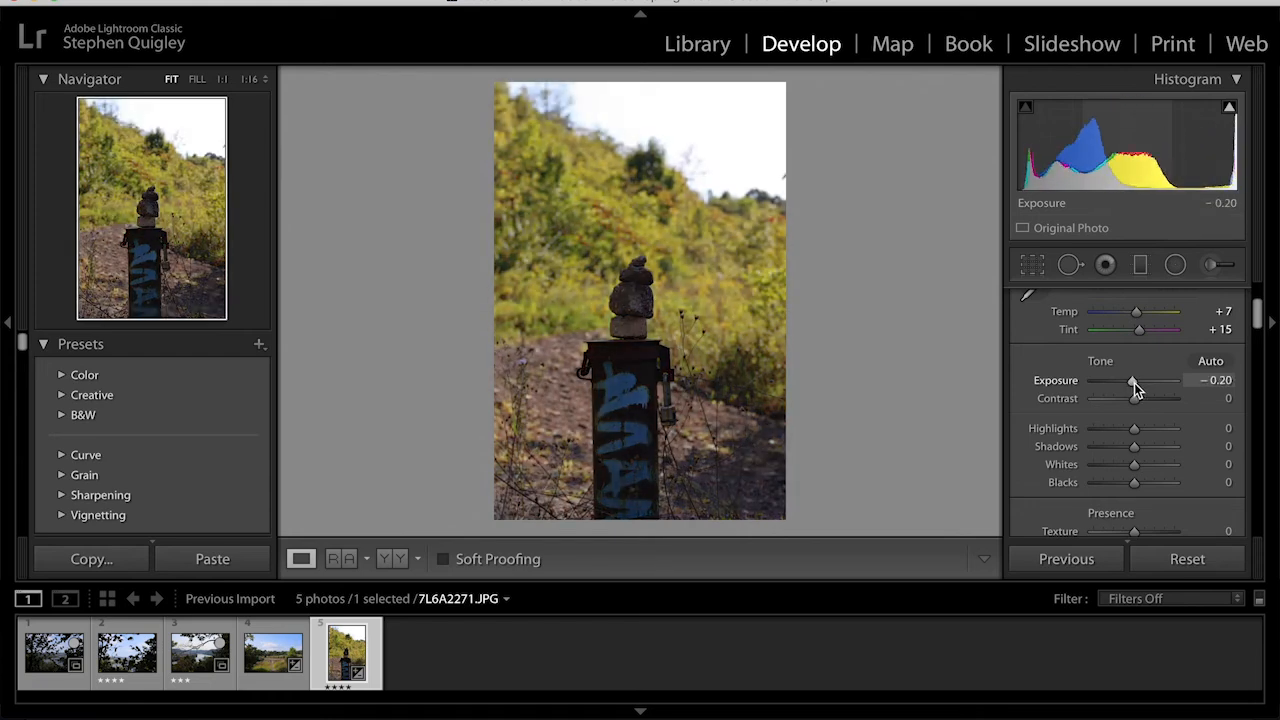
{"action": "mouse_move", "coordinate": [1136, 401]}
{"action": "left_mouse_down"}
{"action": "mouse_move", "coordinate": [1149, 401]}
{"action": "mouse_move", "coordinate": [1133, 398]}
{"action": "left_mouse_up"}
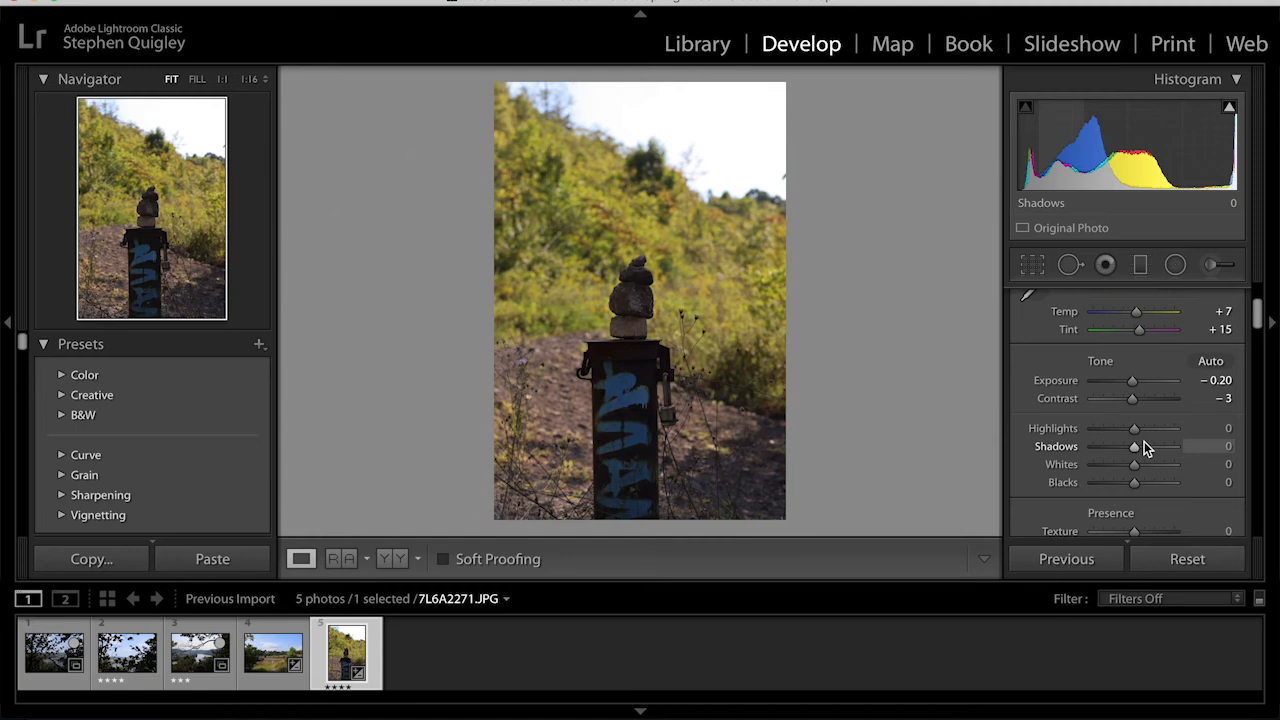
- Set the photo's vibrance to -3 and saturation to +100
{"action": "scroll", "coordinate": [1144, 443], "scroll_direction": "down", "scroll_amount": 5}
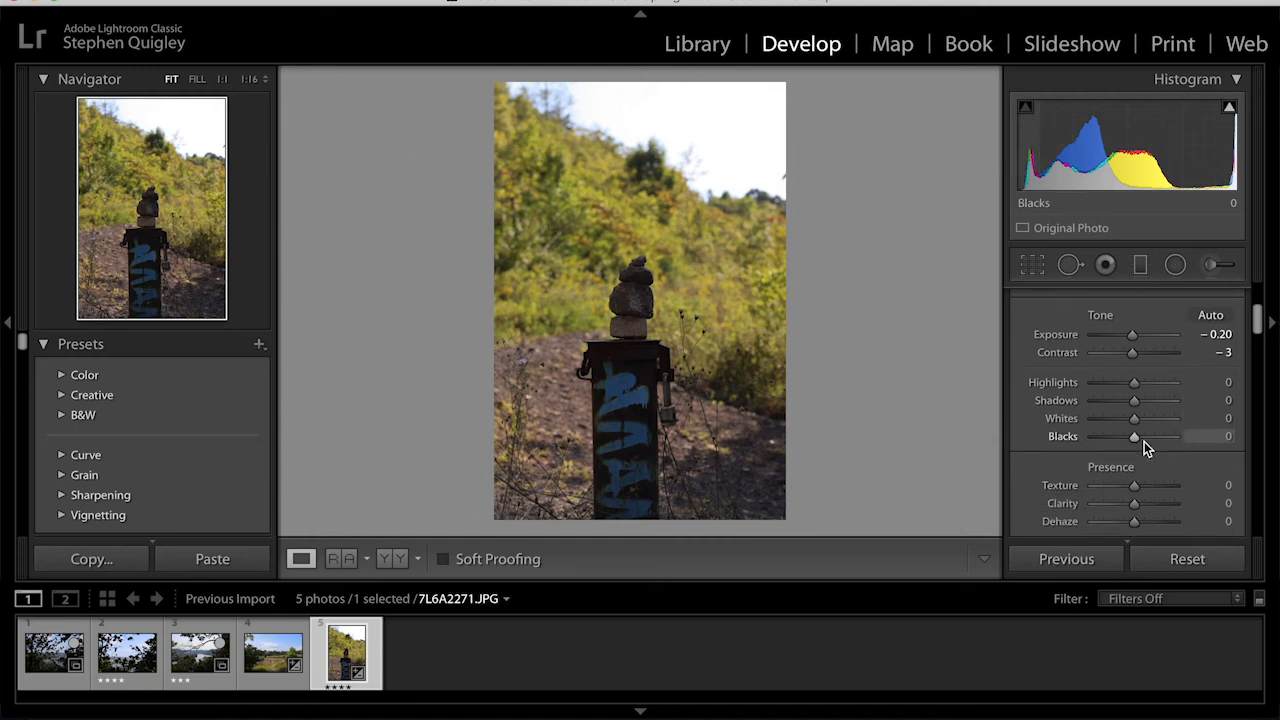
{"action": "scroll", "coordinate": [1144, 441], "scroll_direction": "down", "scroll_amount": 3}
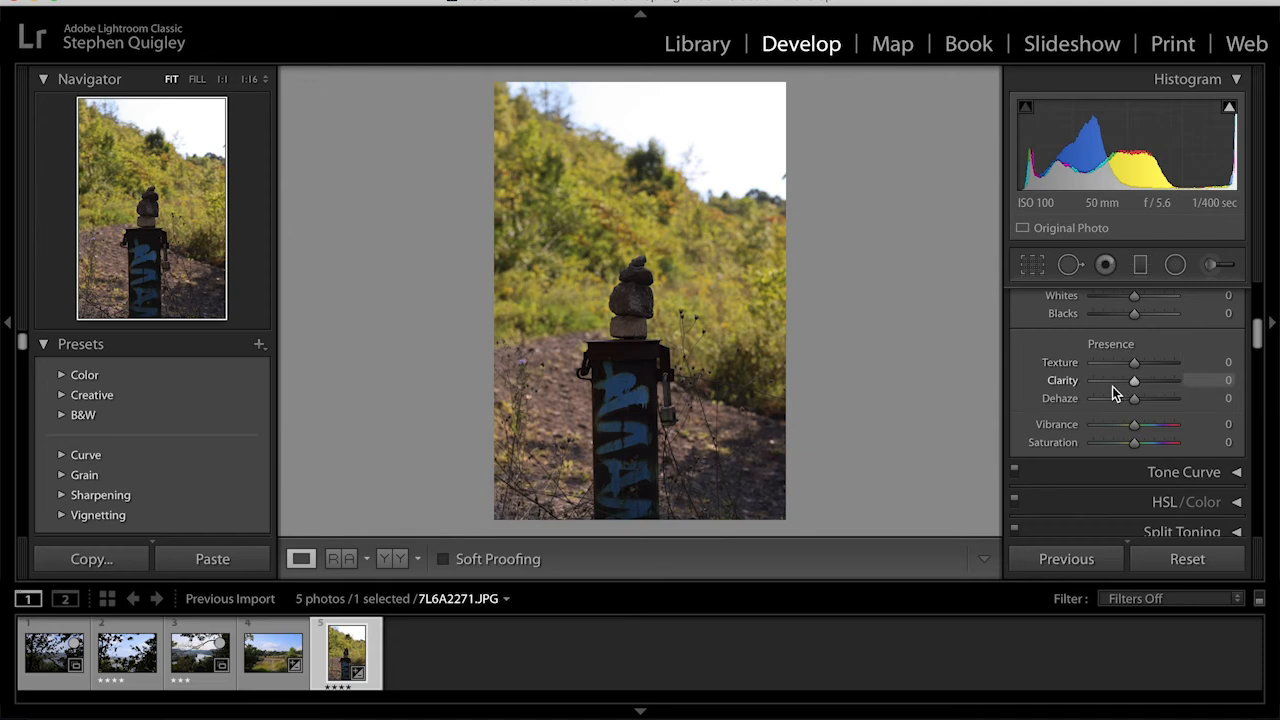
{"action": "left_click_drag", "start_coordinate": [1134, 426], "coordinate": [1080, 451]}
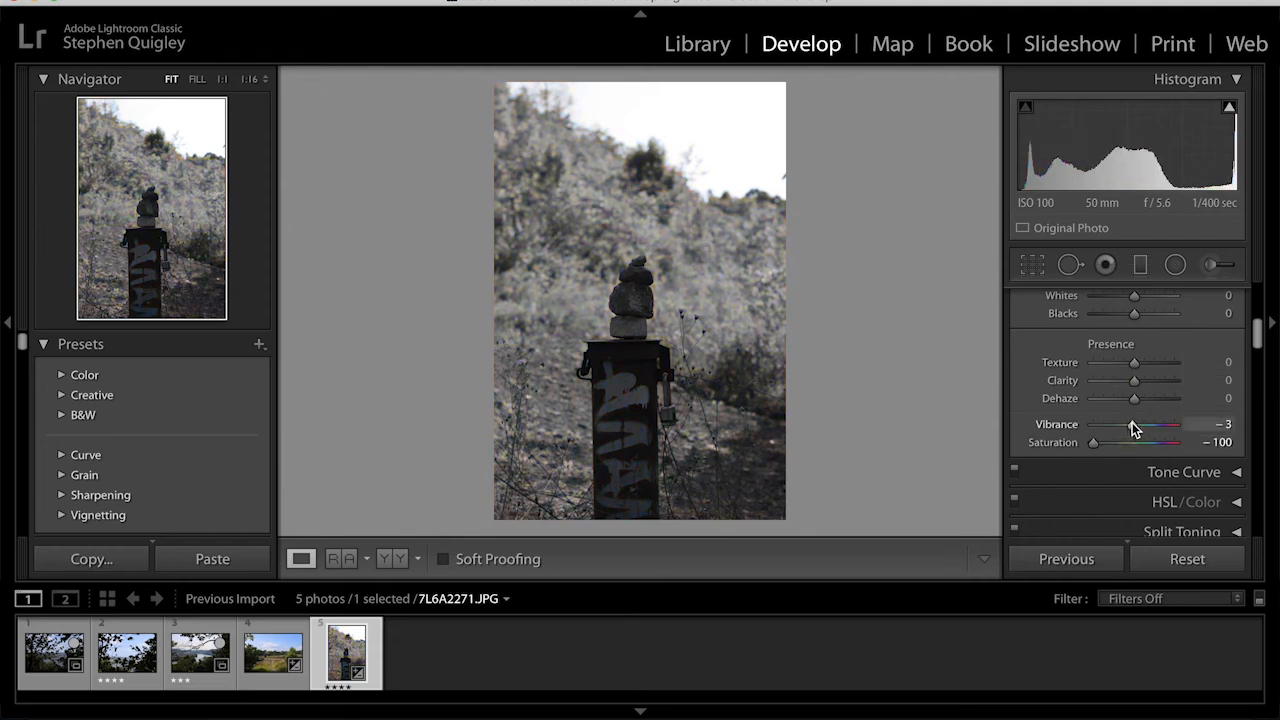
{"action": "left_click_drag", "start_coordinate": [1093, 443], "coordinate": [1260, 477]}
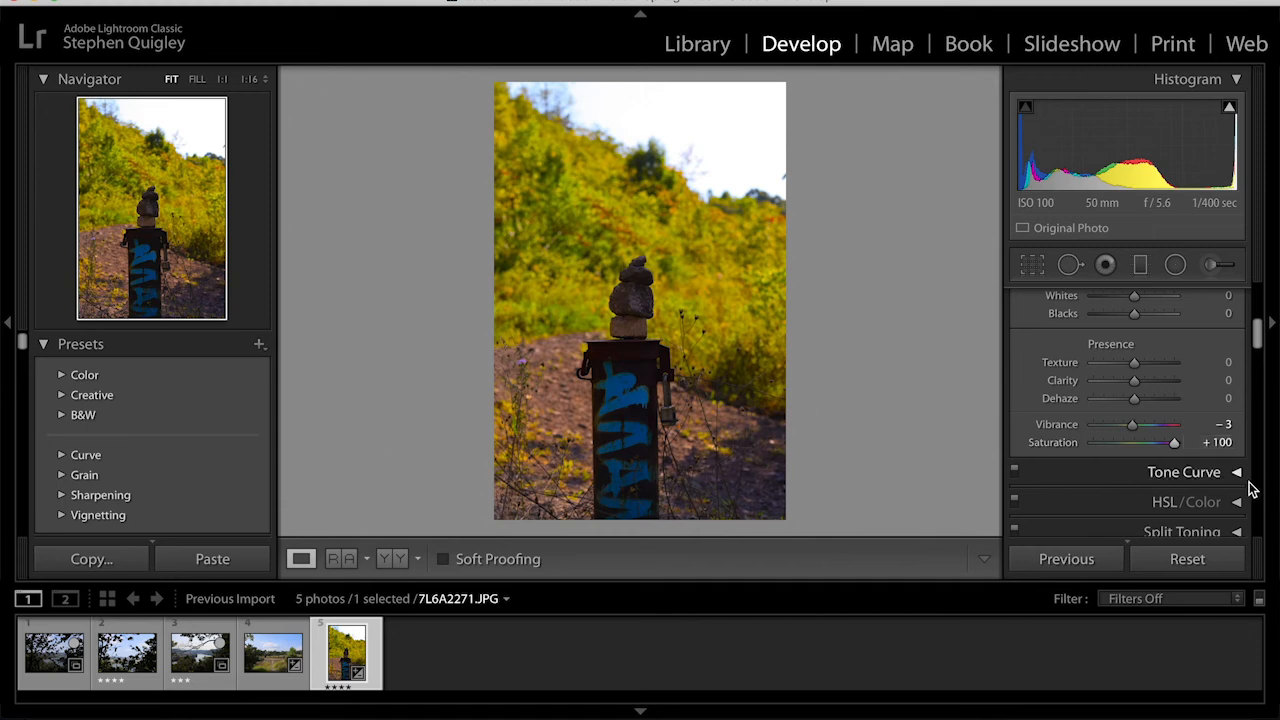
- Review the Detail, Lens Corrections and Basic panel settings of the photo
{"action": "scroll", "coordinate": [1164, 490], "scroll_direction": "down", "scroll_amount": 5}
{"action": "scroll", "coordinate": [1164, 487], "scroll_direction": "up", "scroll_amount": 2}
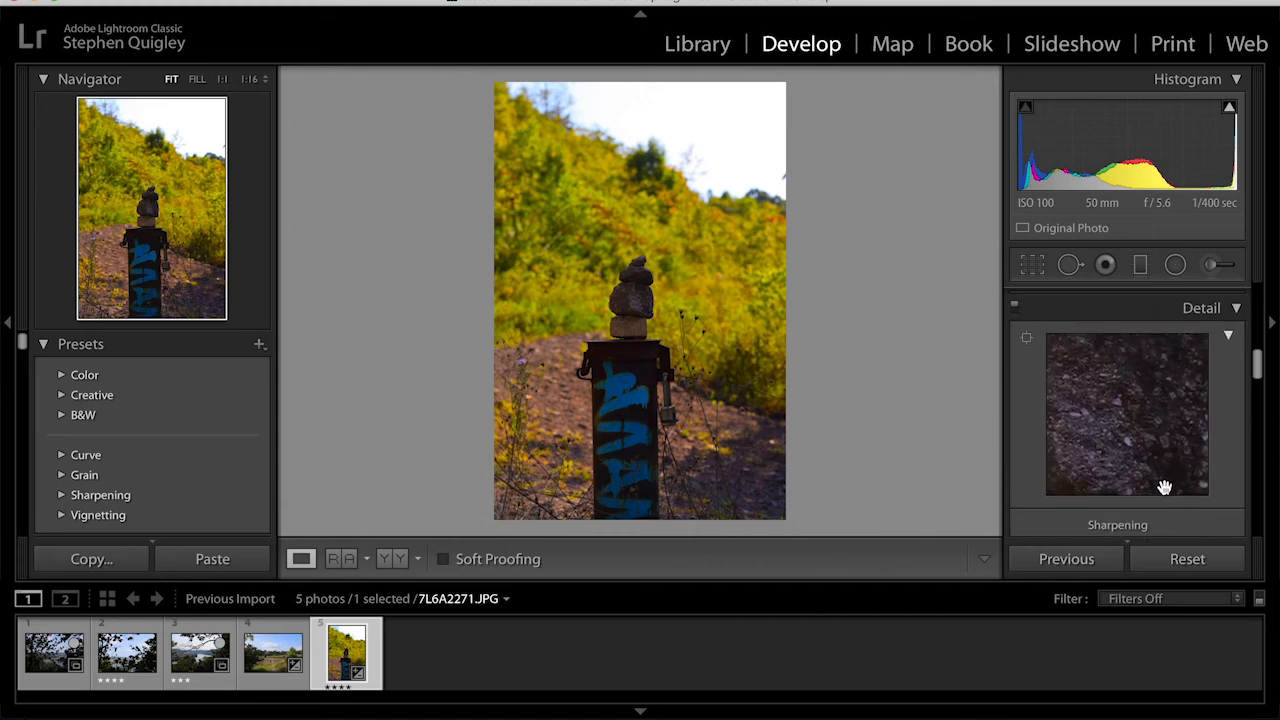
{"action": "scroll", "coordinate": [1163, 488], "scroll_direction": "up", "scroll_amount": 2}
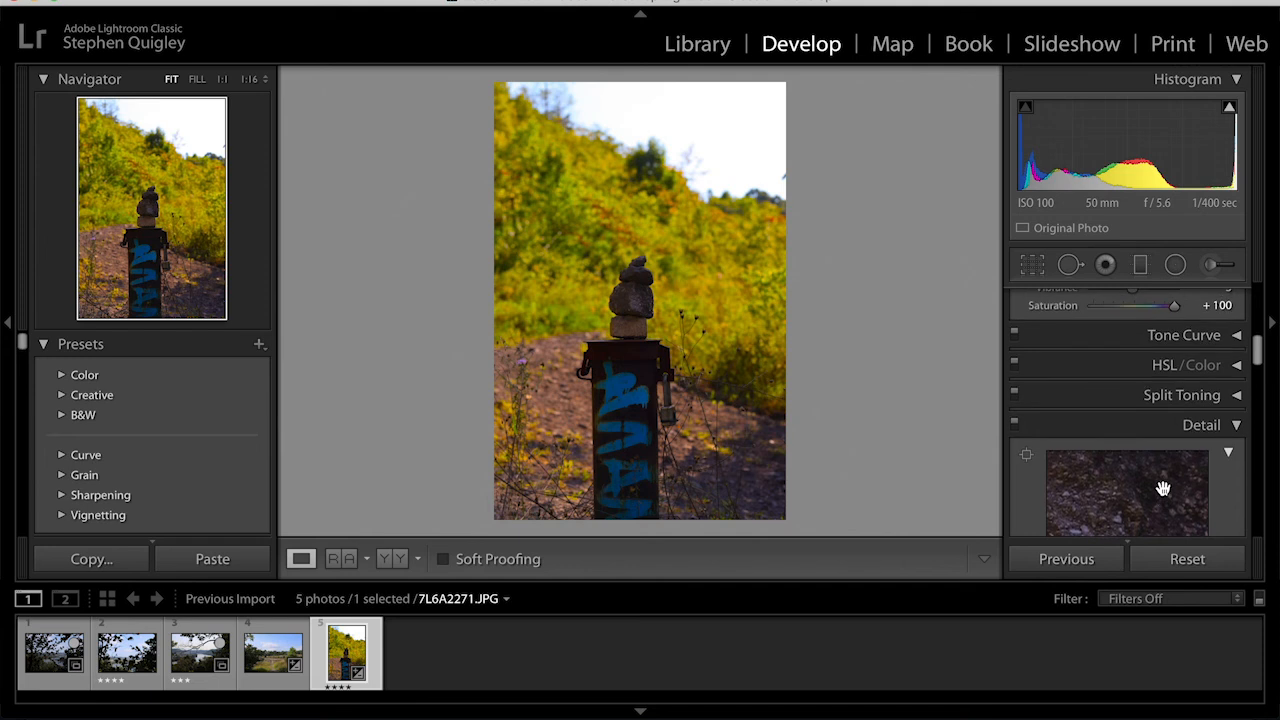
{"action": "scroll", "coordinate": [1163, 488], "scroll_direction": "down", "scroll_amount": 1}
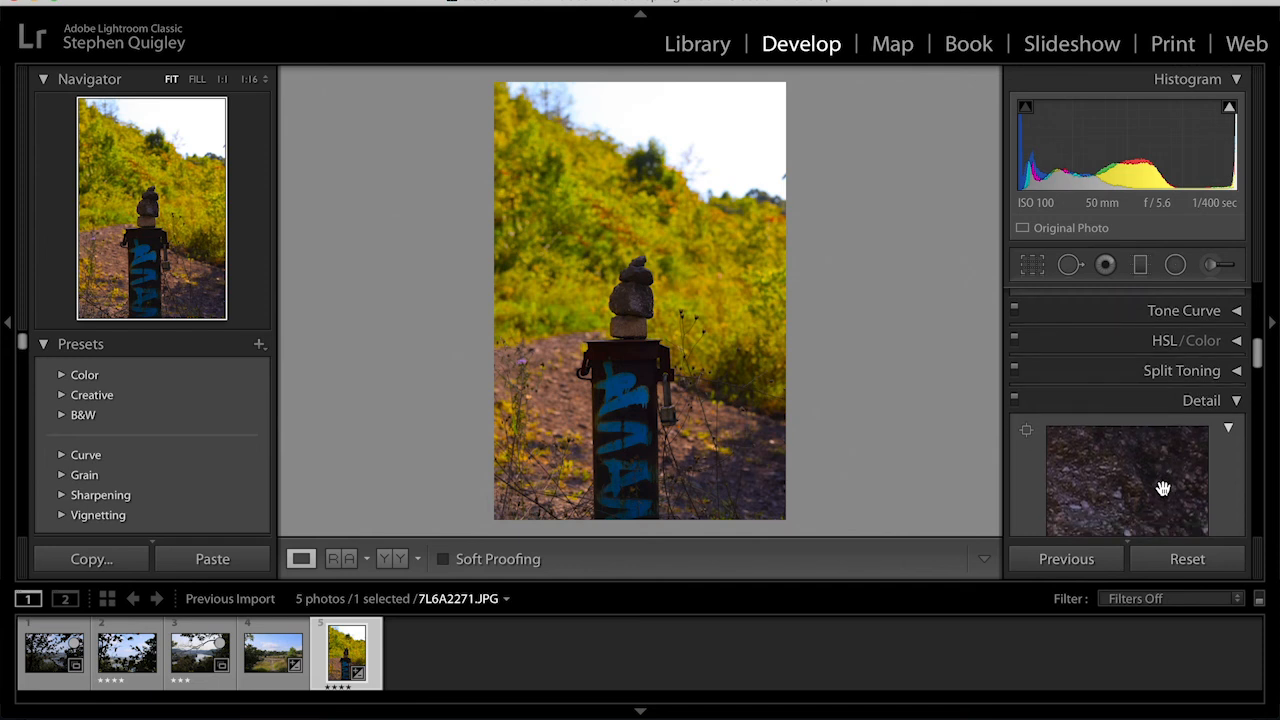
{"action": "scroll", "coordinate": [1163, 488], "scroll_direction": "down", "scroll_amount": 15}
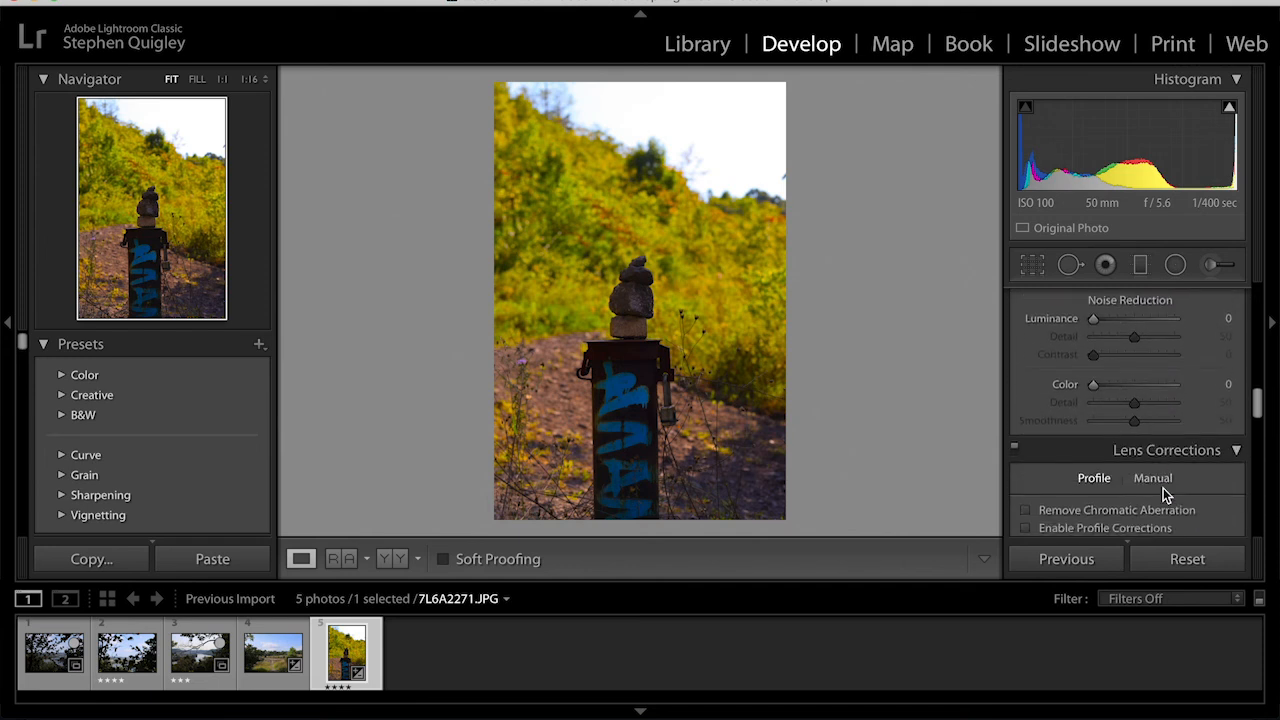
{"action": "scroll", "coordinate": [1163, 488], "scroll_direction": "up", "scroll_amount": 20}
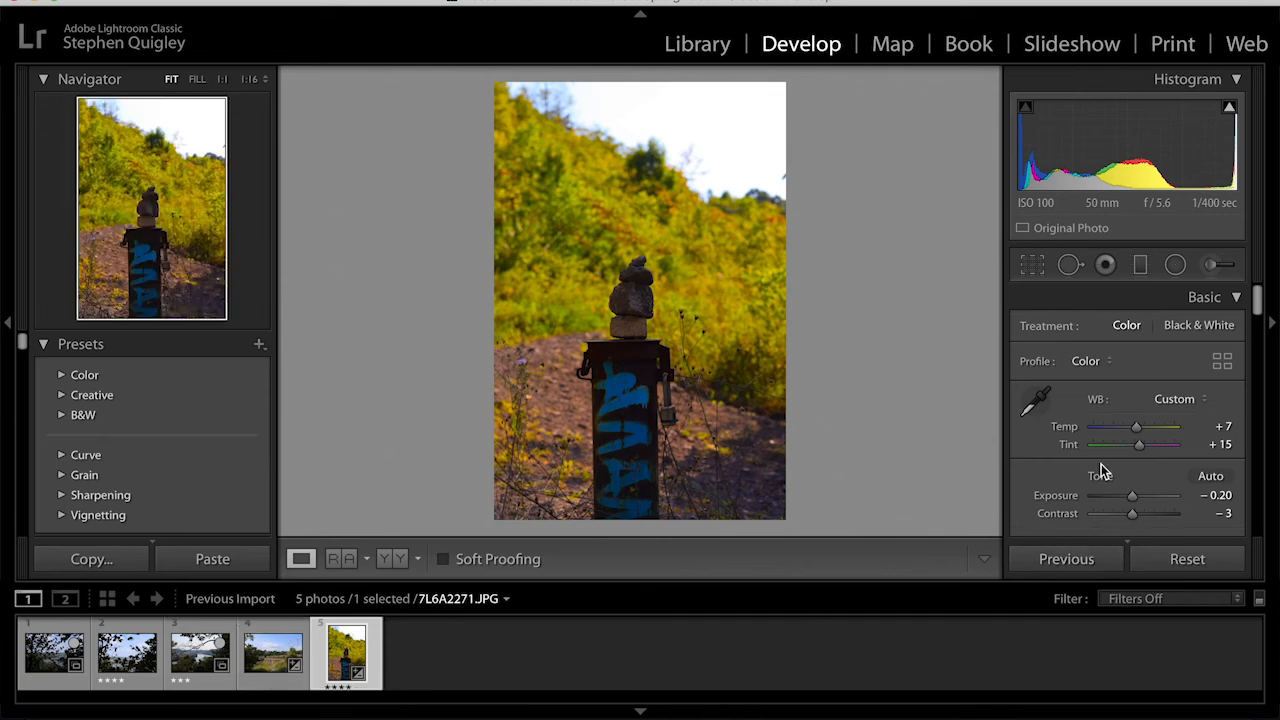
{"action": "scroll", "coordinate": [1103, 470], "scroll_direction": "down", "scroll_amount": 5}
{"action": "scroll", "coordinate": [1103, 470], "scroll_direction": "down", "scroll_amount": 2}
{"action": "scroll", "coordinate": [1103, 470], "scroll_direction": "up", "scroll_amount": 4}
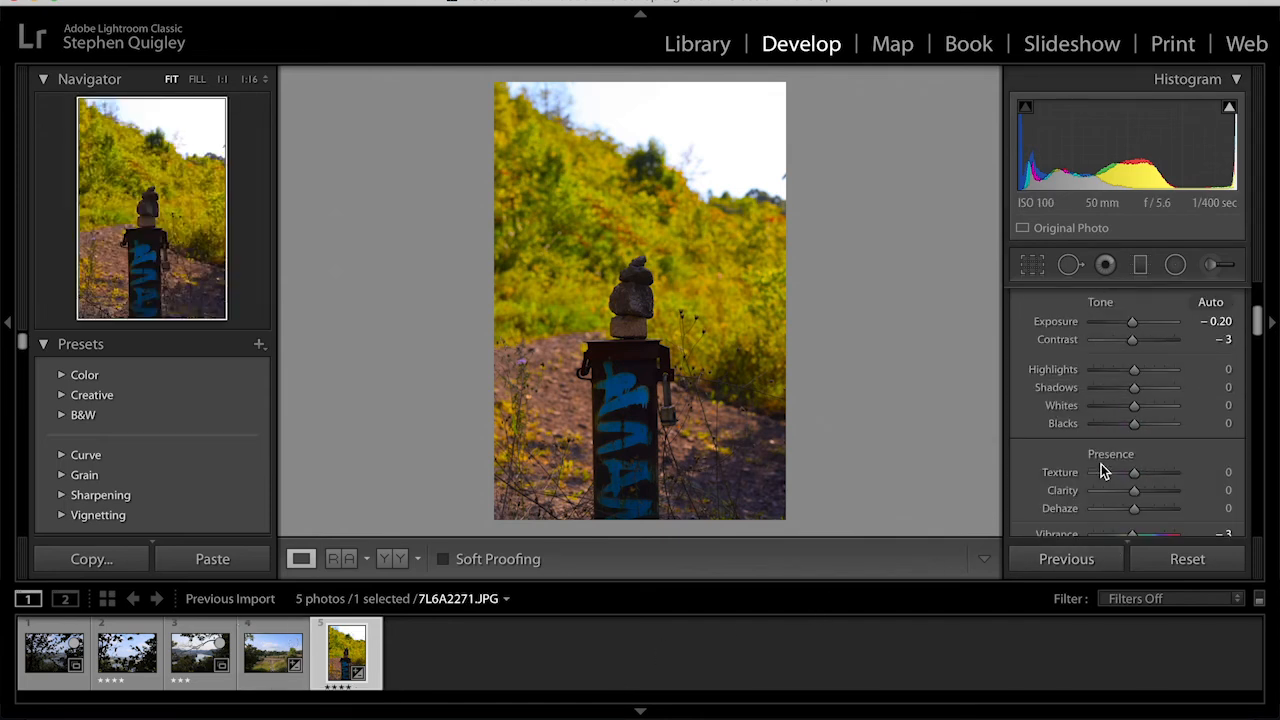
{"action": "scroll", "coordinate": [1103, 470], "scroll_direction": "down", "scroll_amount": 1}
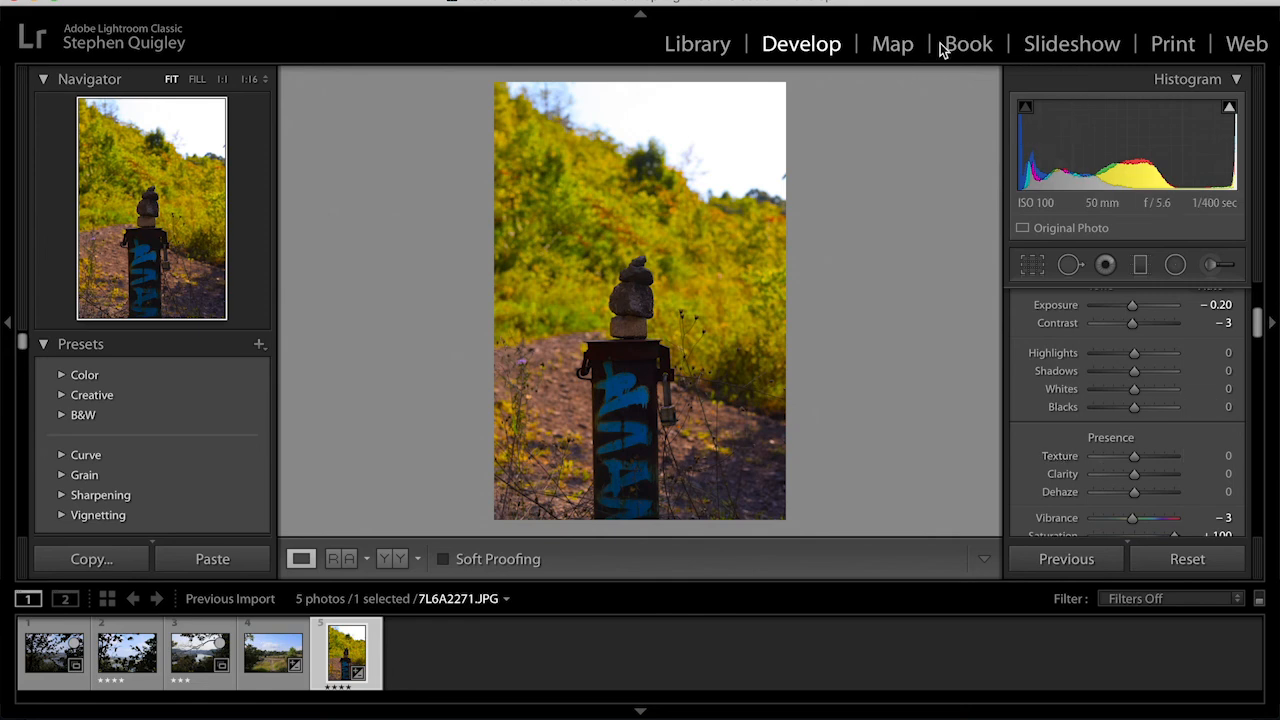
- Switch to the Slideshow module, open the Export Slideshow to PDF dialog, and cancel it
{"action": "left_click", "coordinate": [1054, 46]}
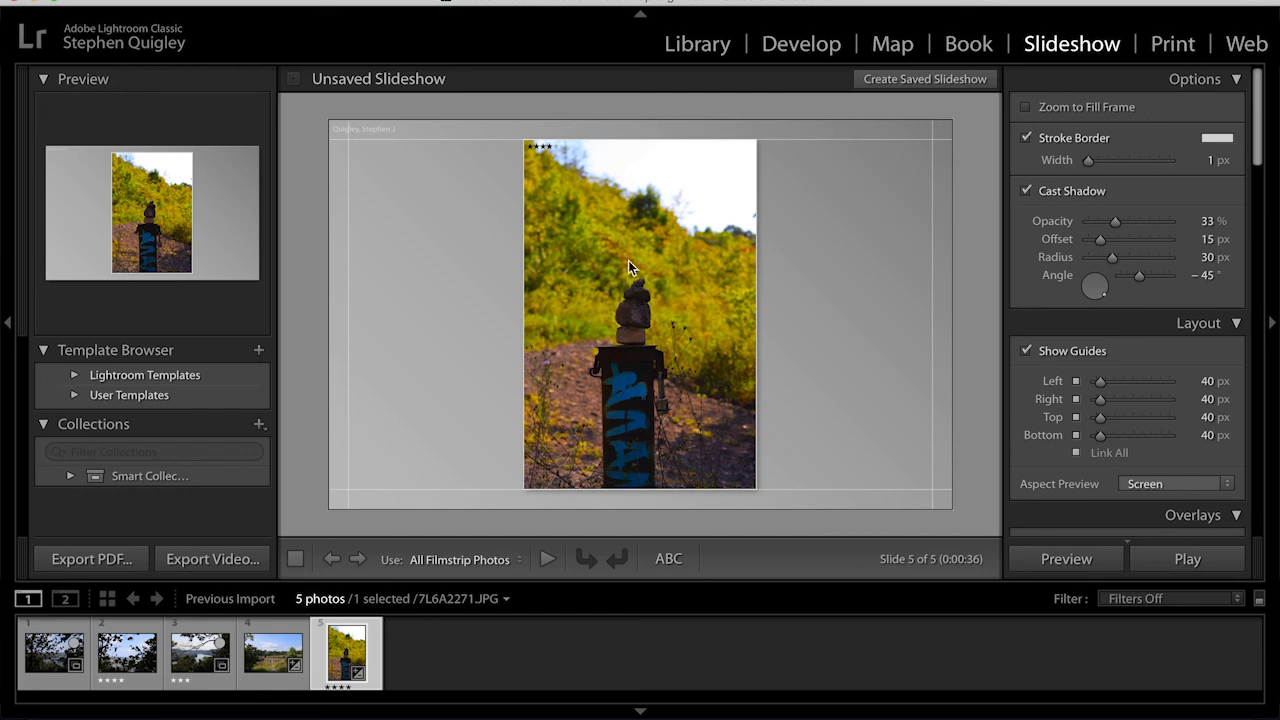
{"action": "left_click", "coordinate": [91, 559]}
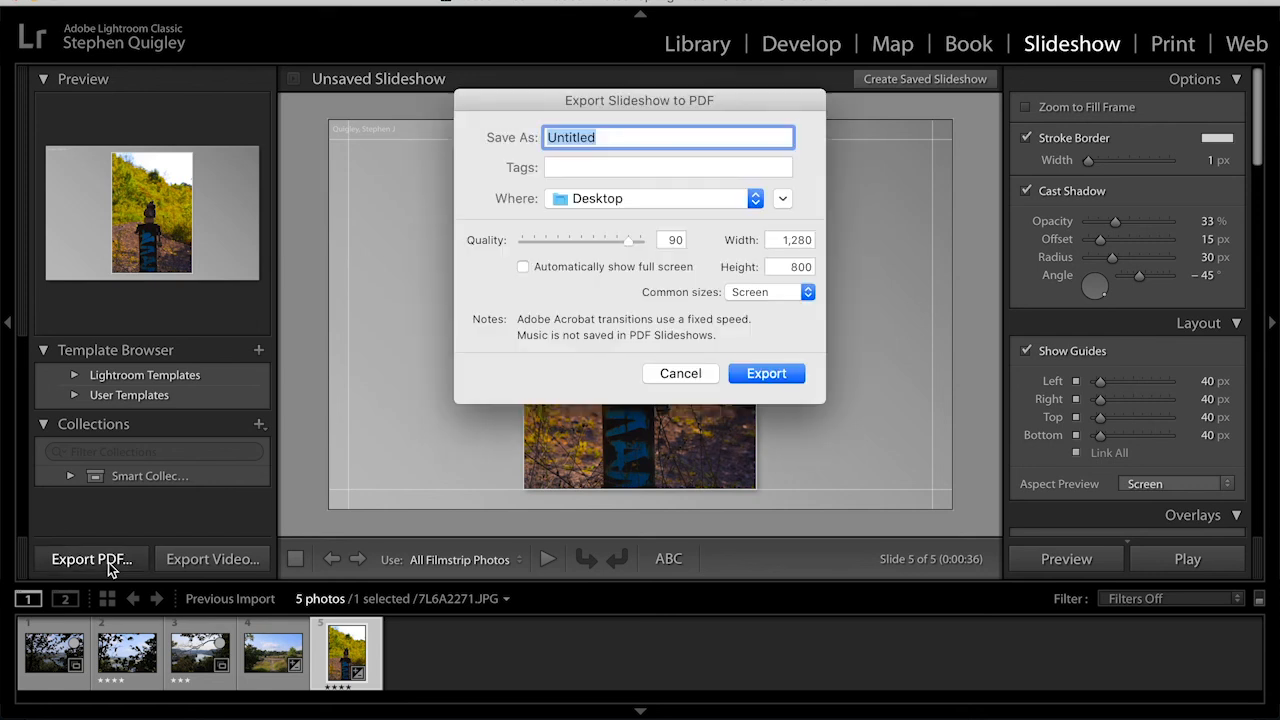
{"action": "left_click", "coordinate": [702, 374]}
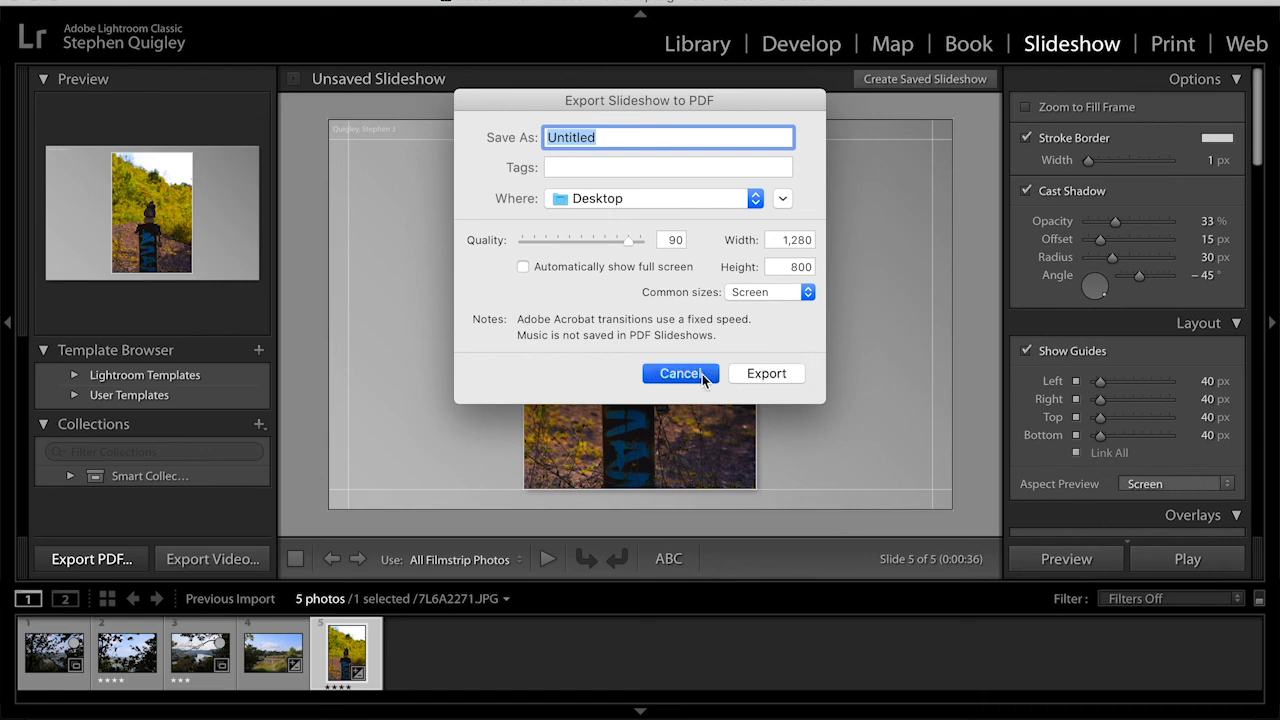